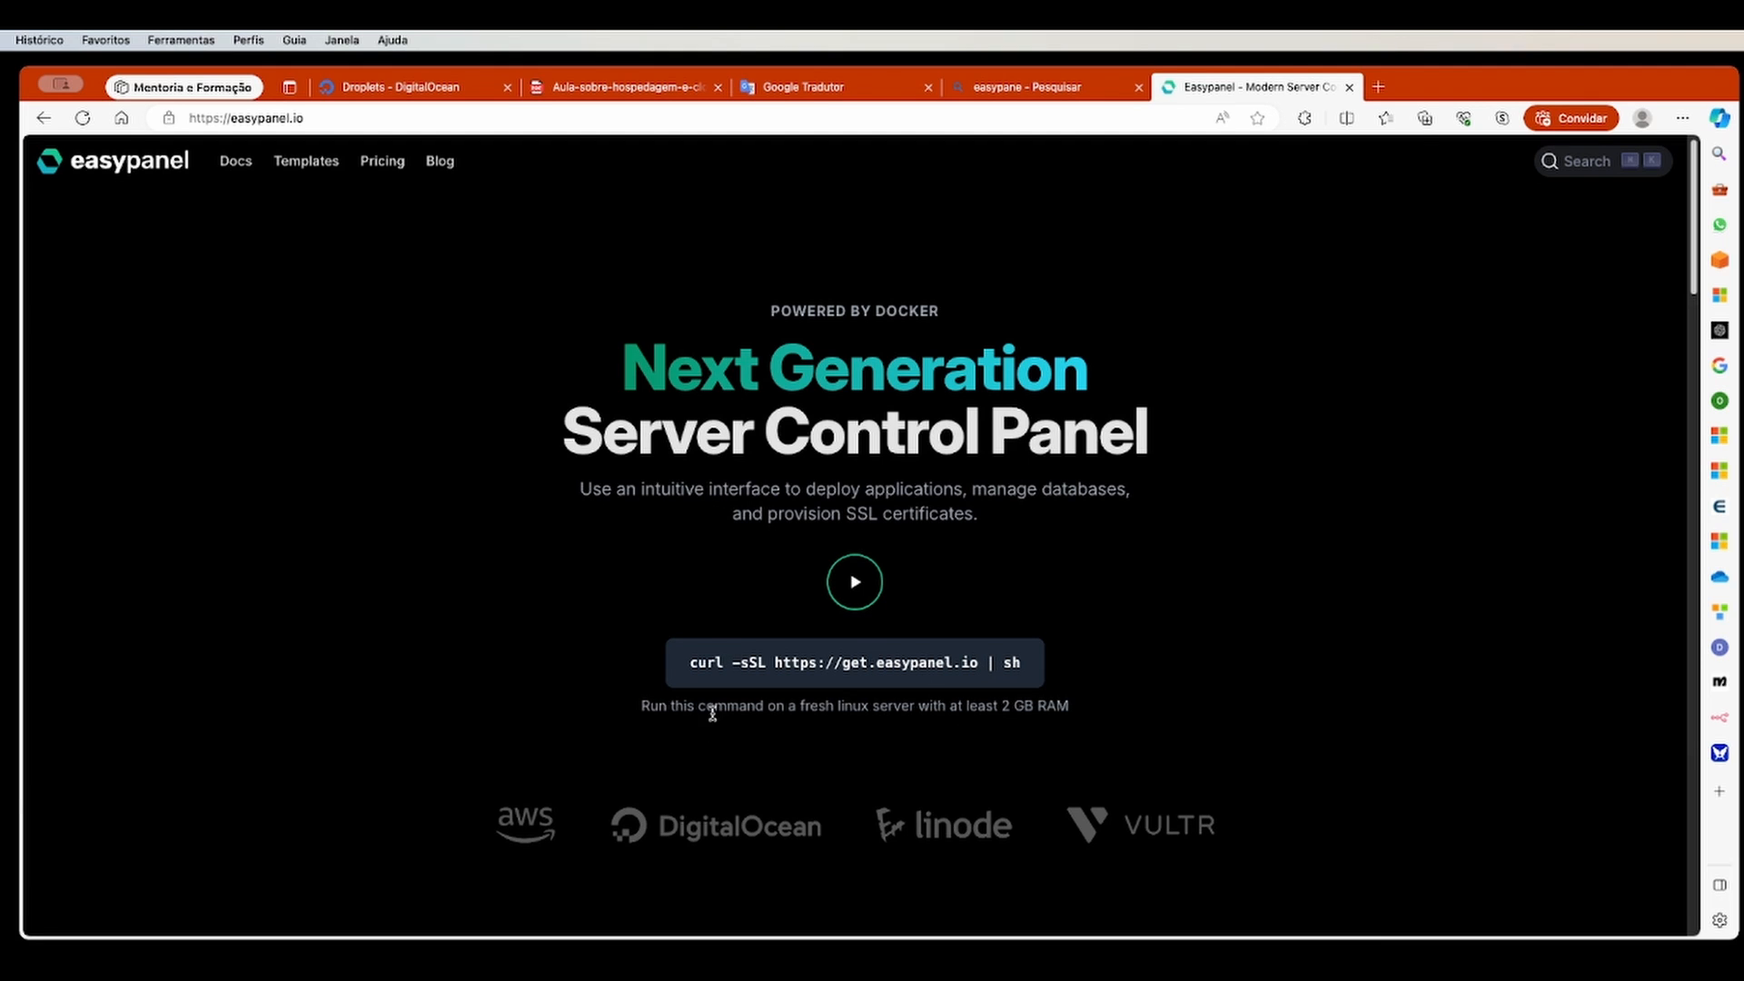
Step: Open the DigitalOcean deployment page for Easypanel from the Easypanel website's list of supported cloud providers
{"action": "left_click_drag", "start_coordinate": [1066, 718], "coordinate": [757, 707]}
{"action": "left_click", "coordinate": [1115, 697]}
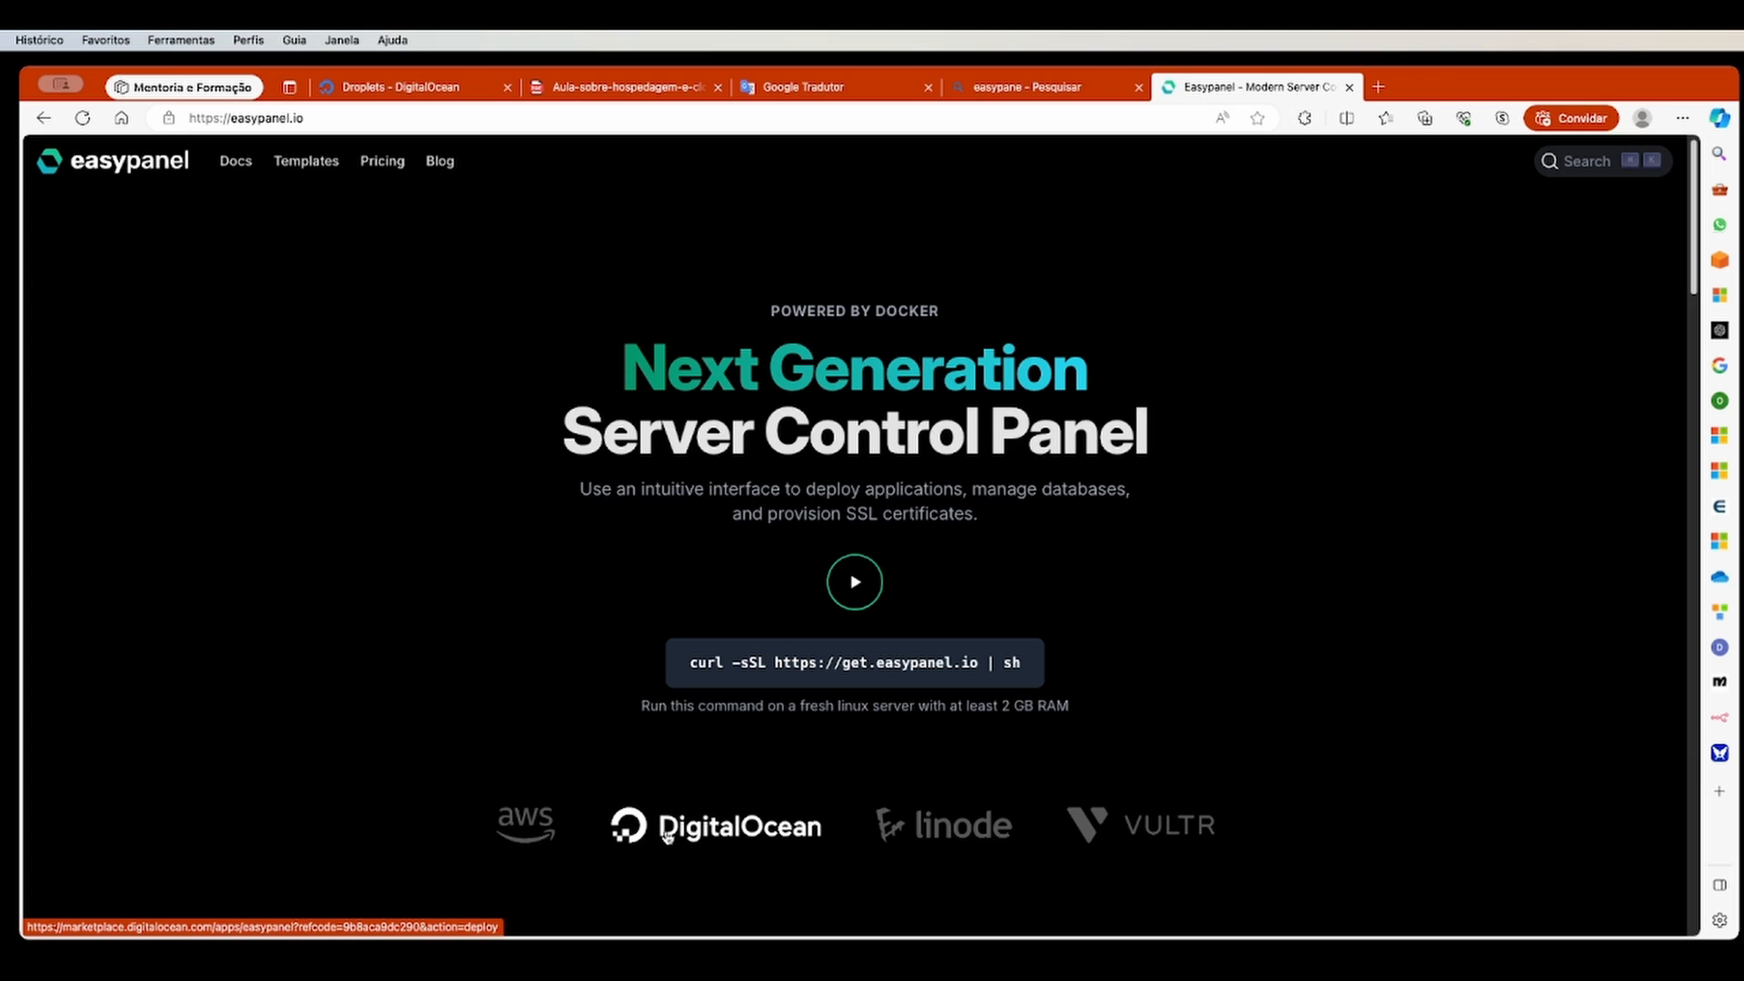
{"action": "left_click", "coordinate": [714, 827]}
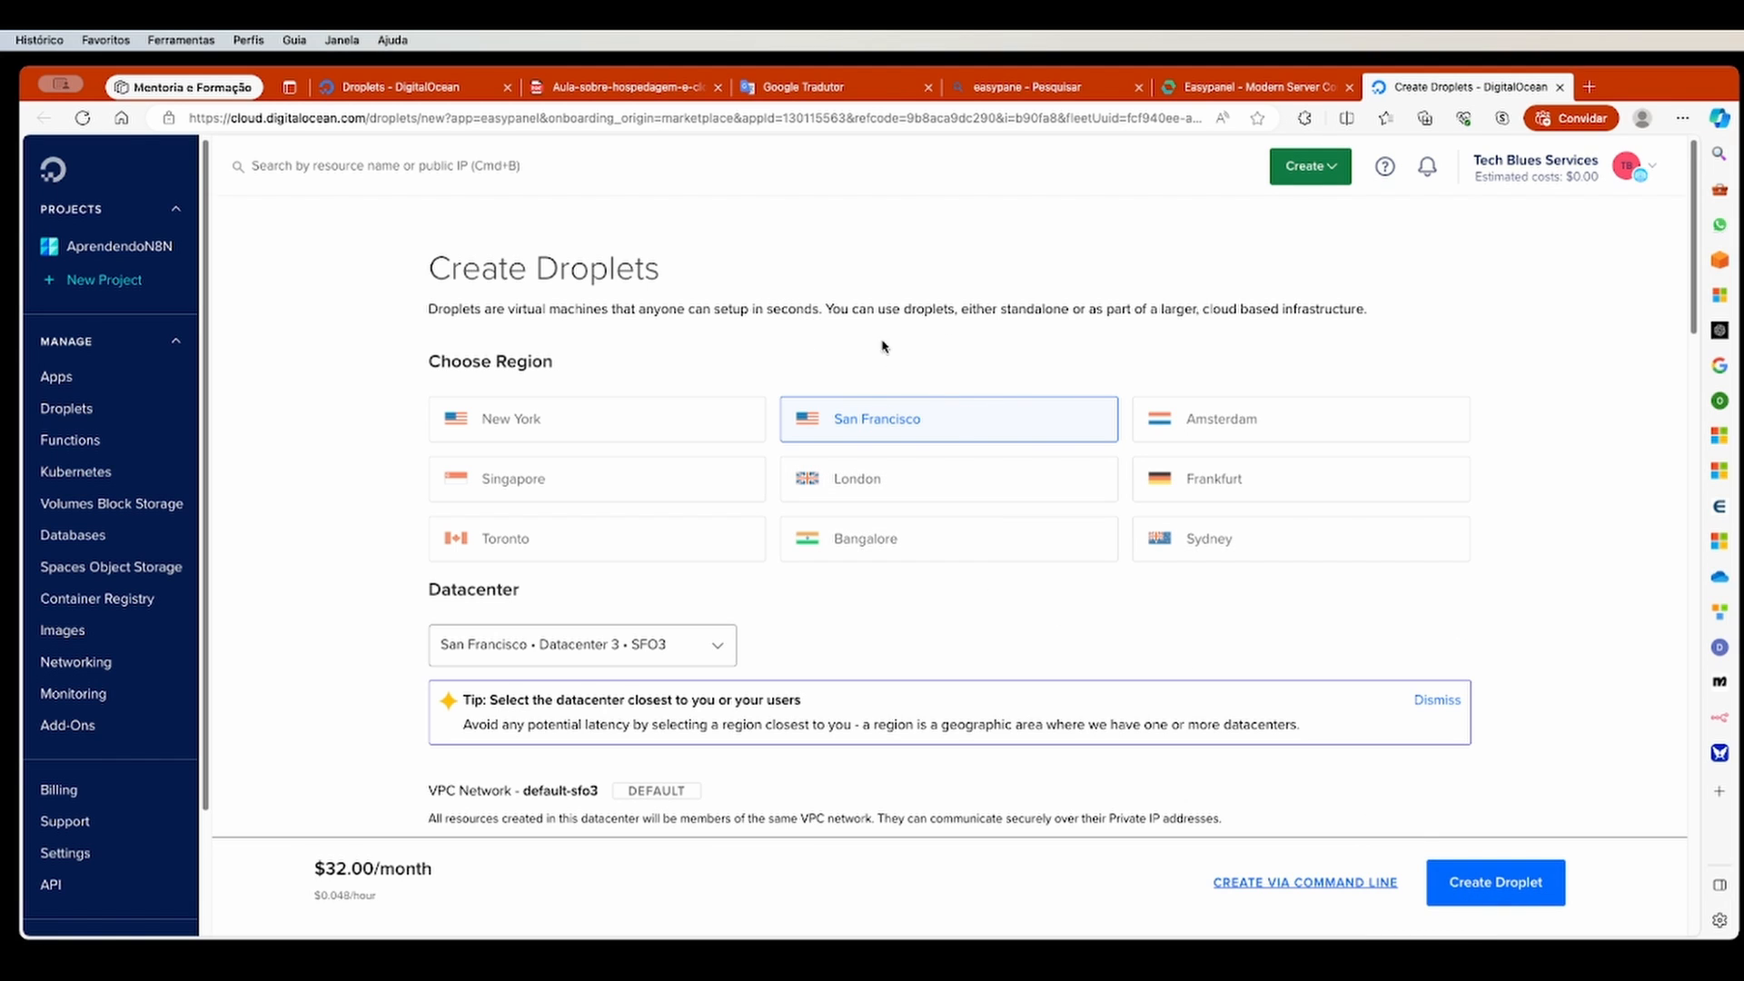
Step: Review the new Droplet's region, datacenter, VPC network and marketplace image, and compare with the Easypanel site's DigitalOcean link
{"action": "scroll", "coordinate": [761, 322], "scroll_direction": "down", "scroll_amount": 1}
{"action": "scroll", "coordinate": [761, 323], "scroll_direction": "down", "scroll_amount": 5}
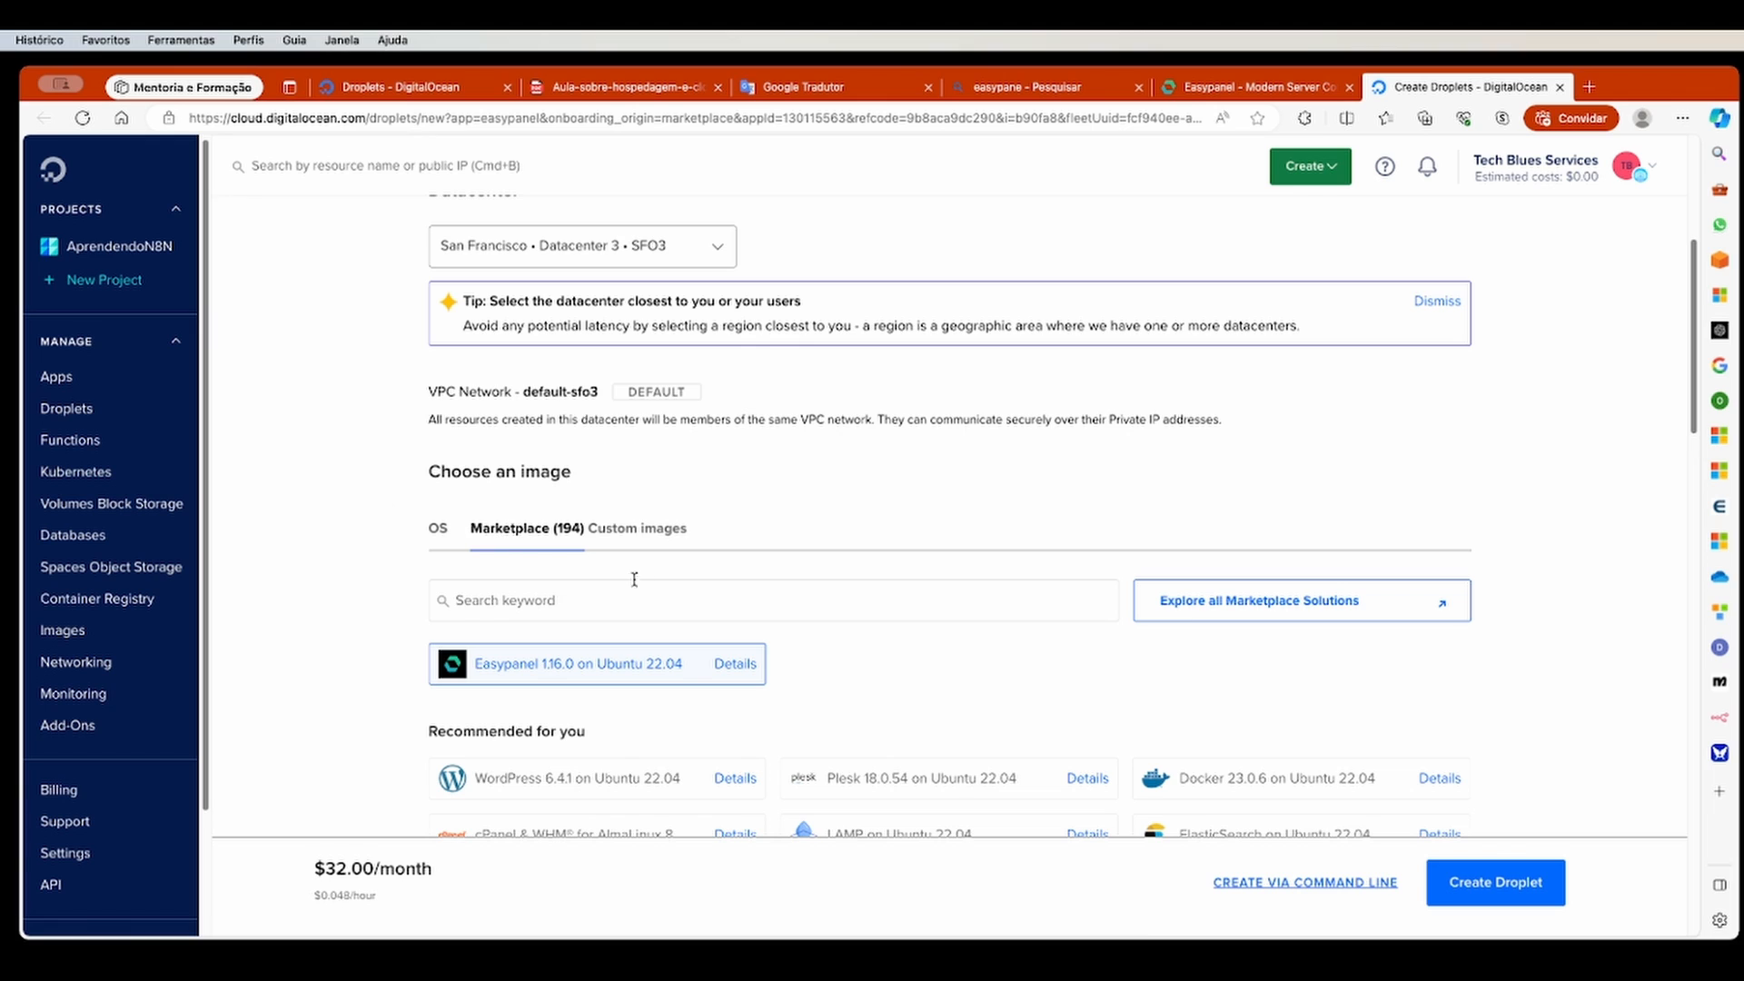
{"action": "scroll", "coordinate": [754, 547], "scroll_direction": "up", "scroll_amount": 5}
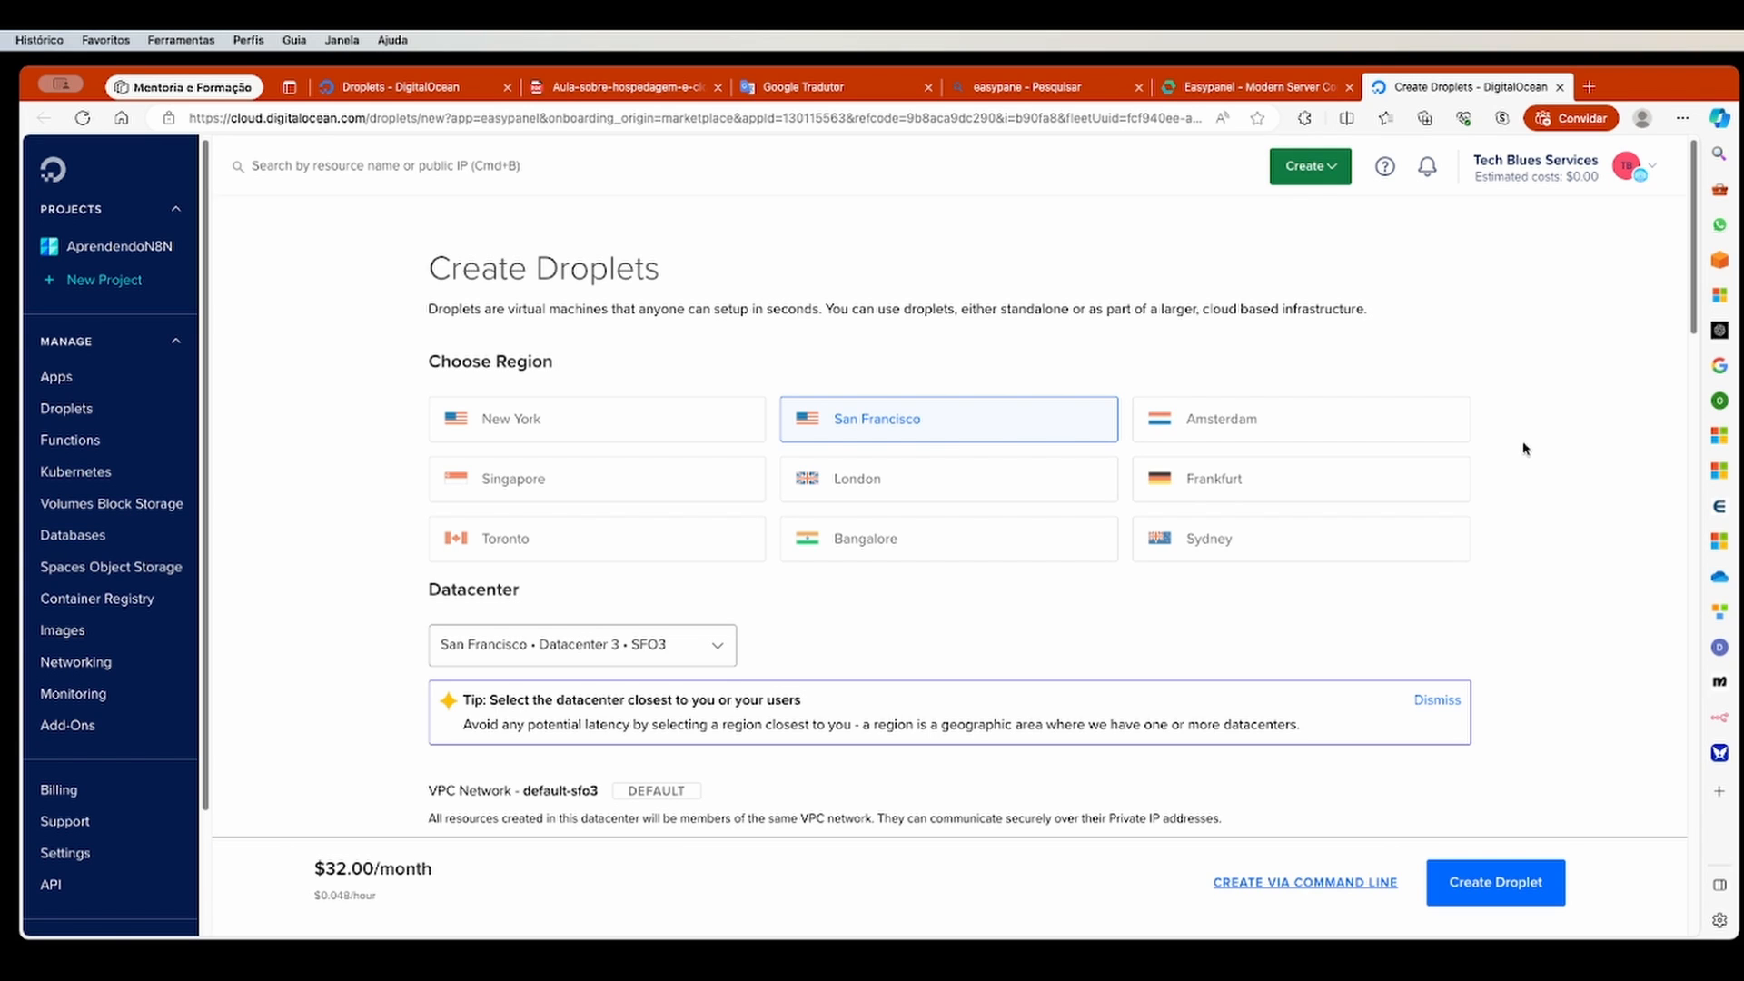
{"action": "scroll", "coordinate": [1112, 633], "scroll_direction": "down", "scroll_amount": 2}
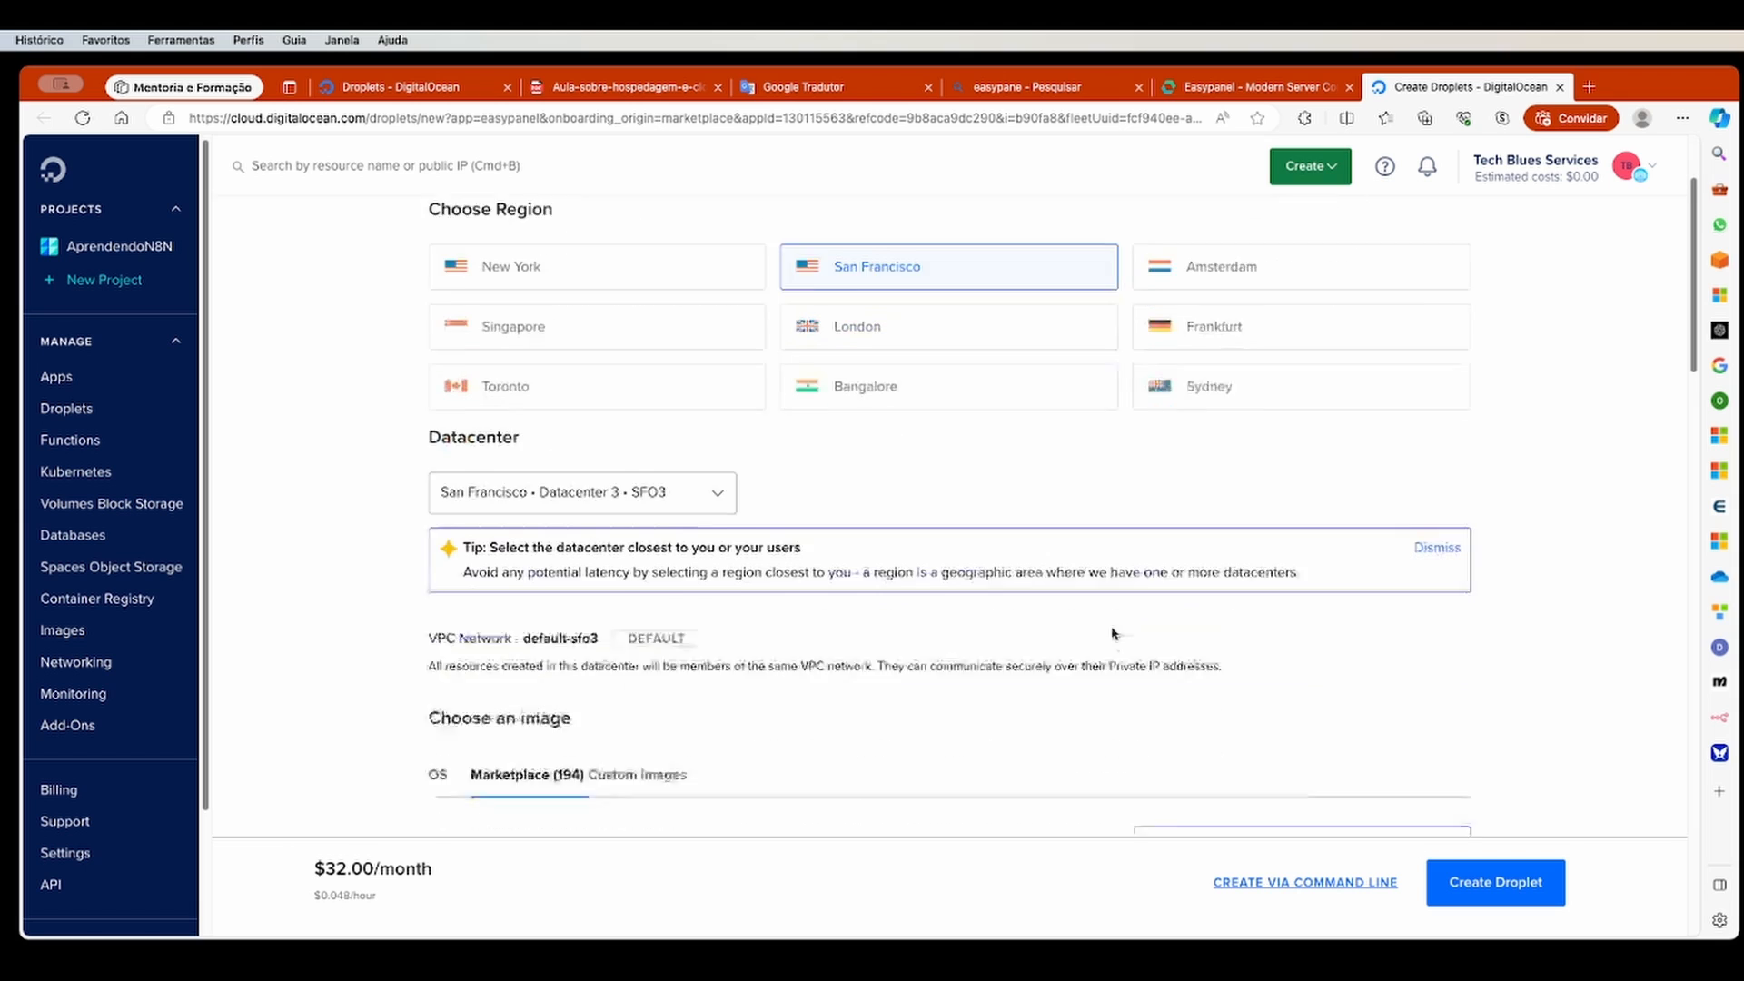
{"action": "scroll", "coordinate": [1112, 633], "scroll_direction": "down", "scroll_amount": 1}
{"action": "scroll", "coordinate": [1002, 565], "scroll_direction": "up", "scroll_amount": 3}
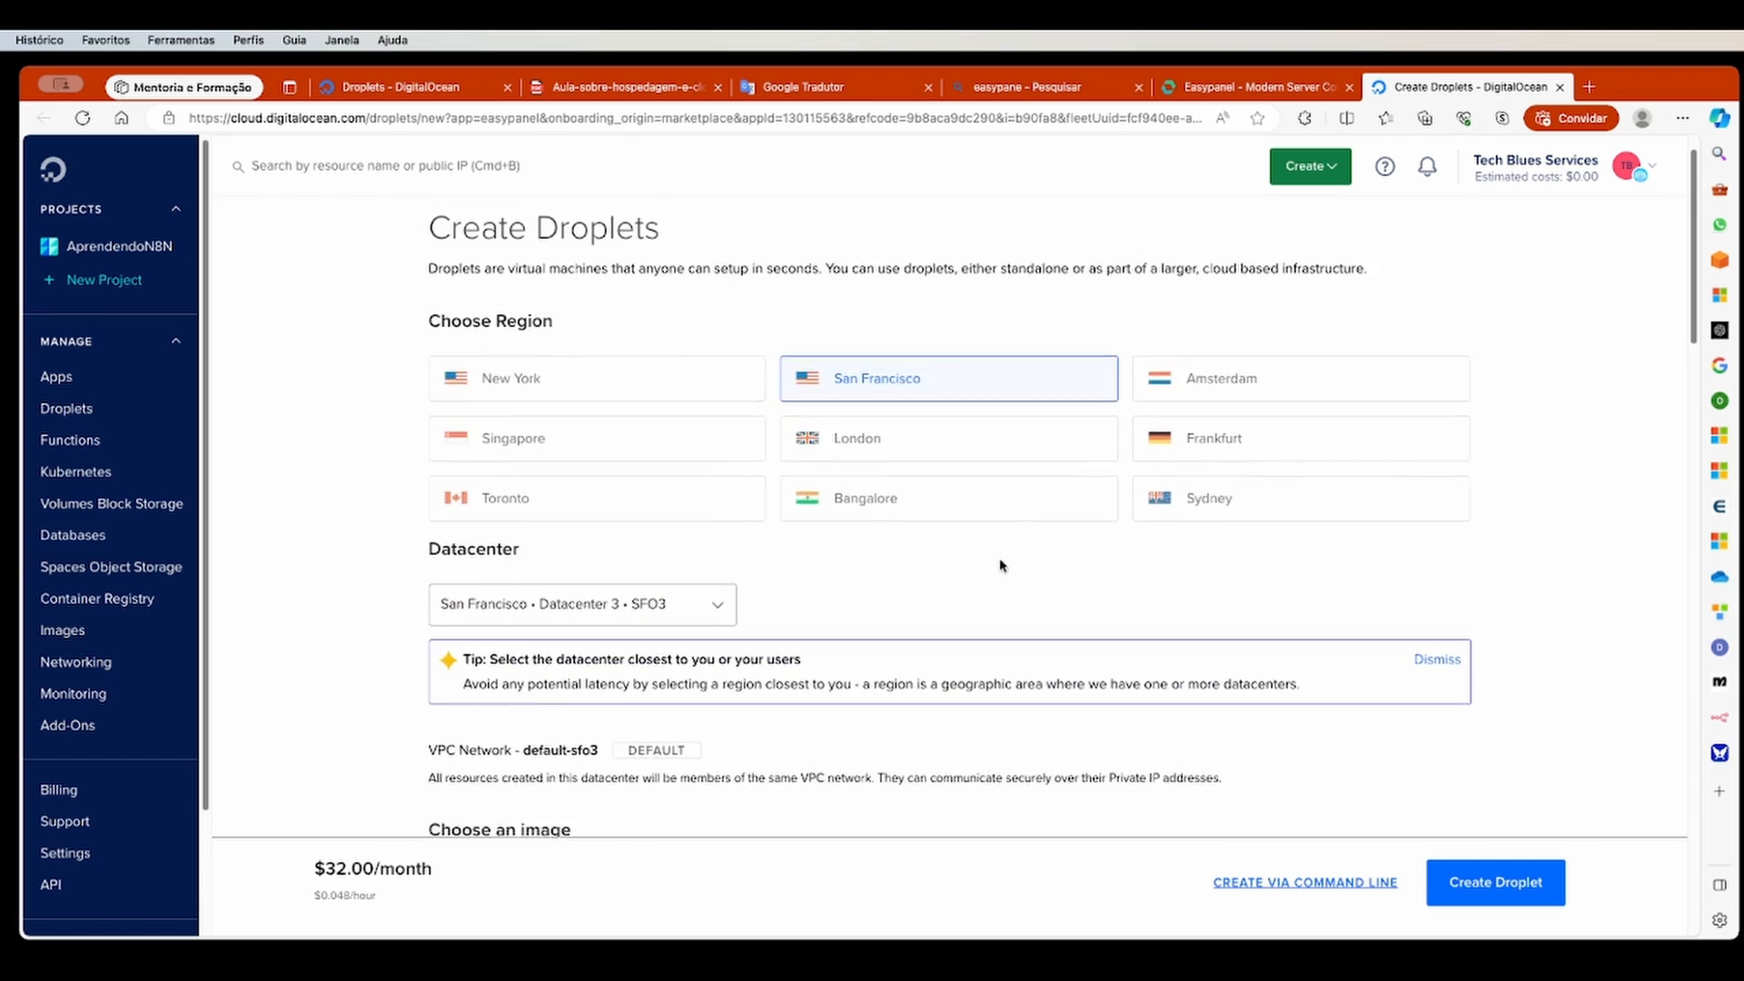
{"action": "scroll", "coordinate": [999, 561], "scroll_direction": "up", "scroll_amount": 1}
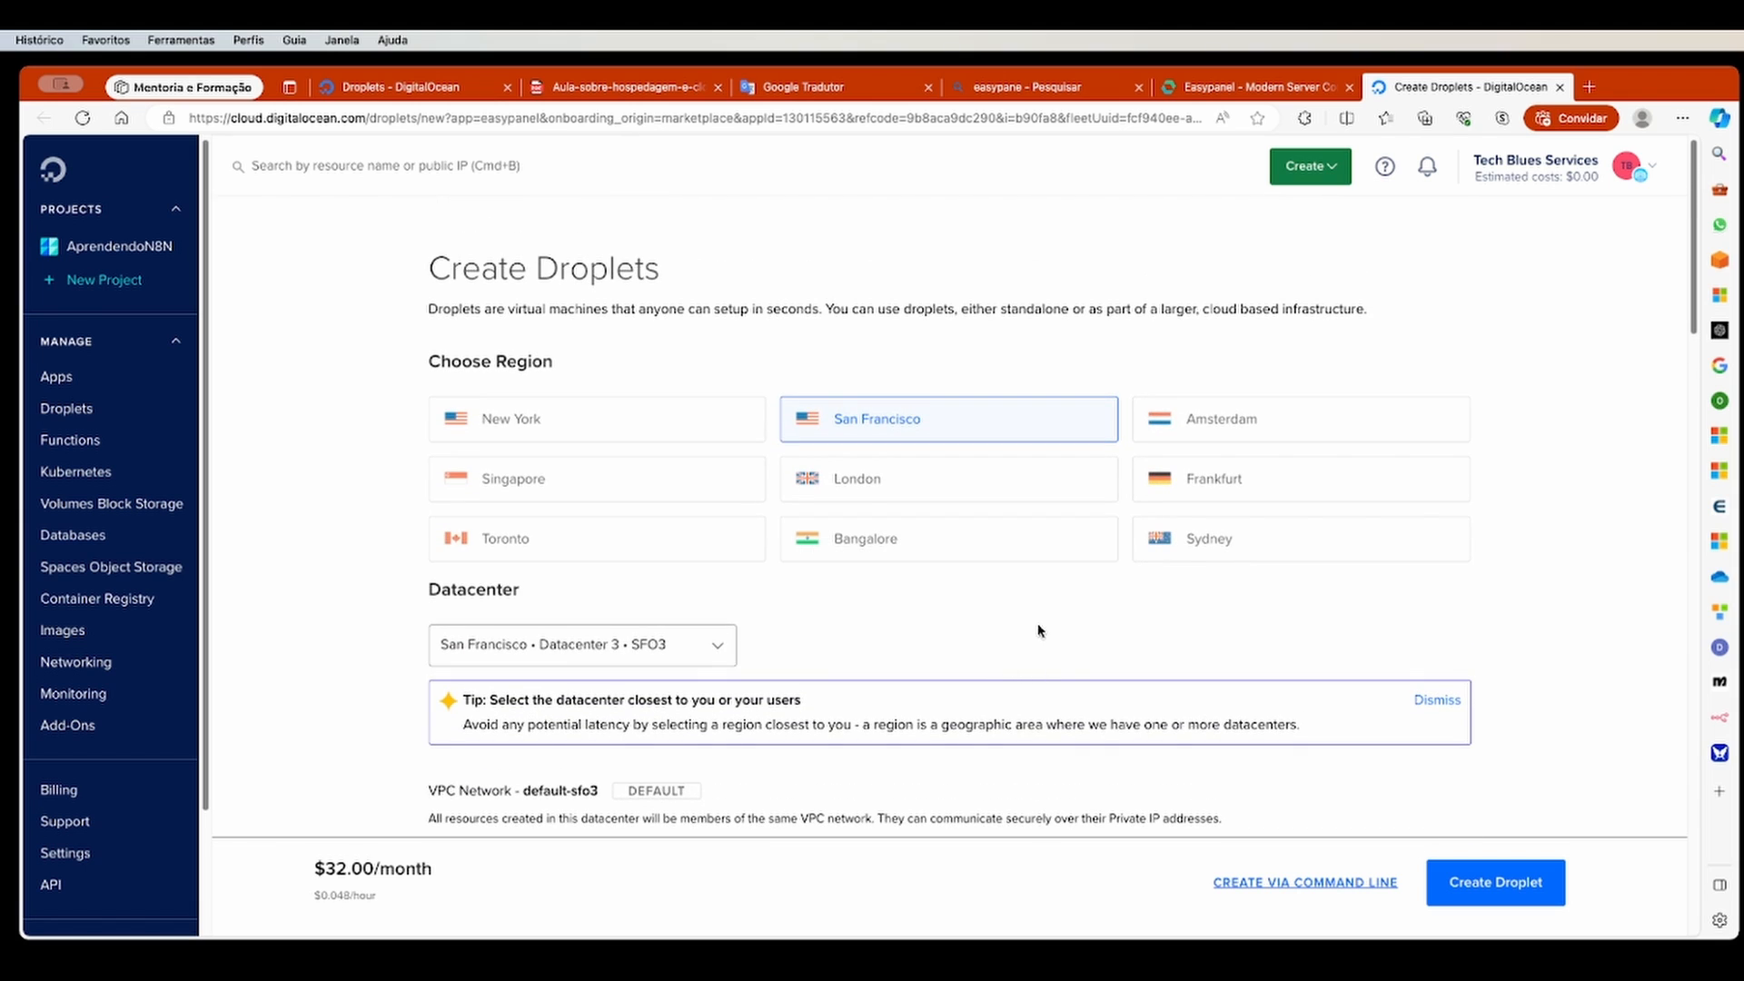
{"action": "scroll", "coordinate": [1035, 627], "scroll_direction": "down", "scroll_amount": 2}
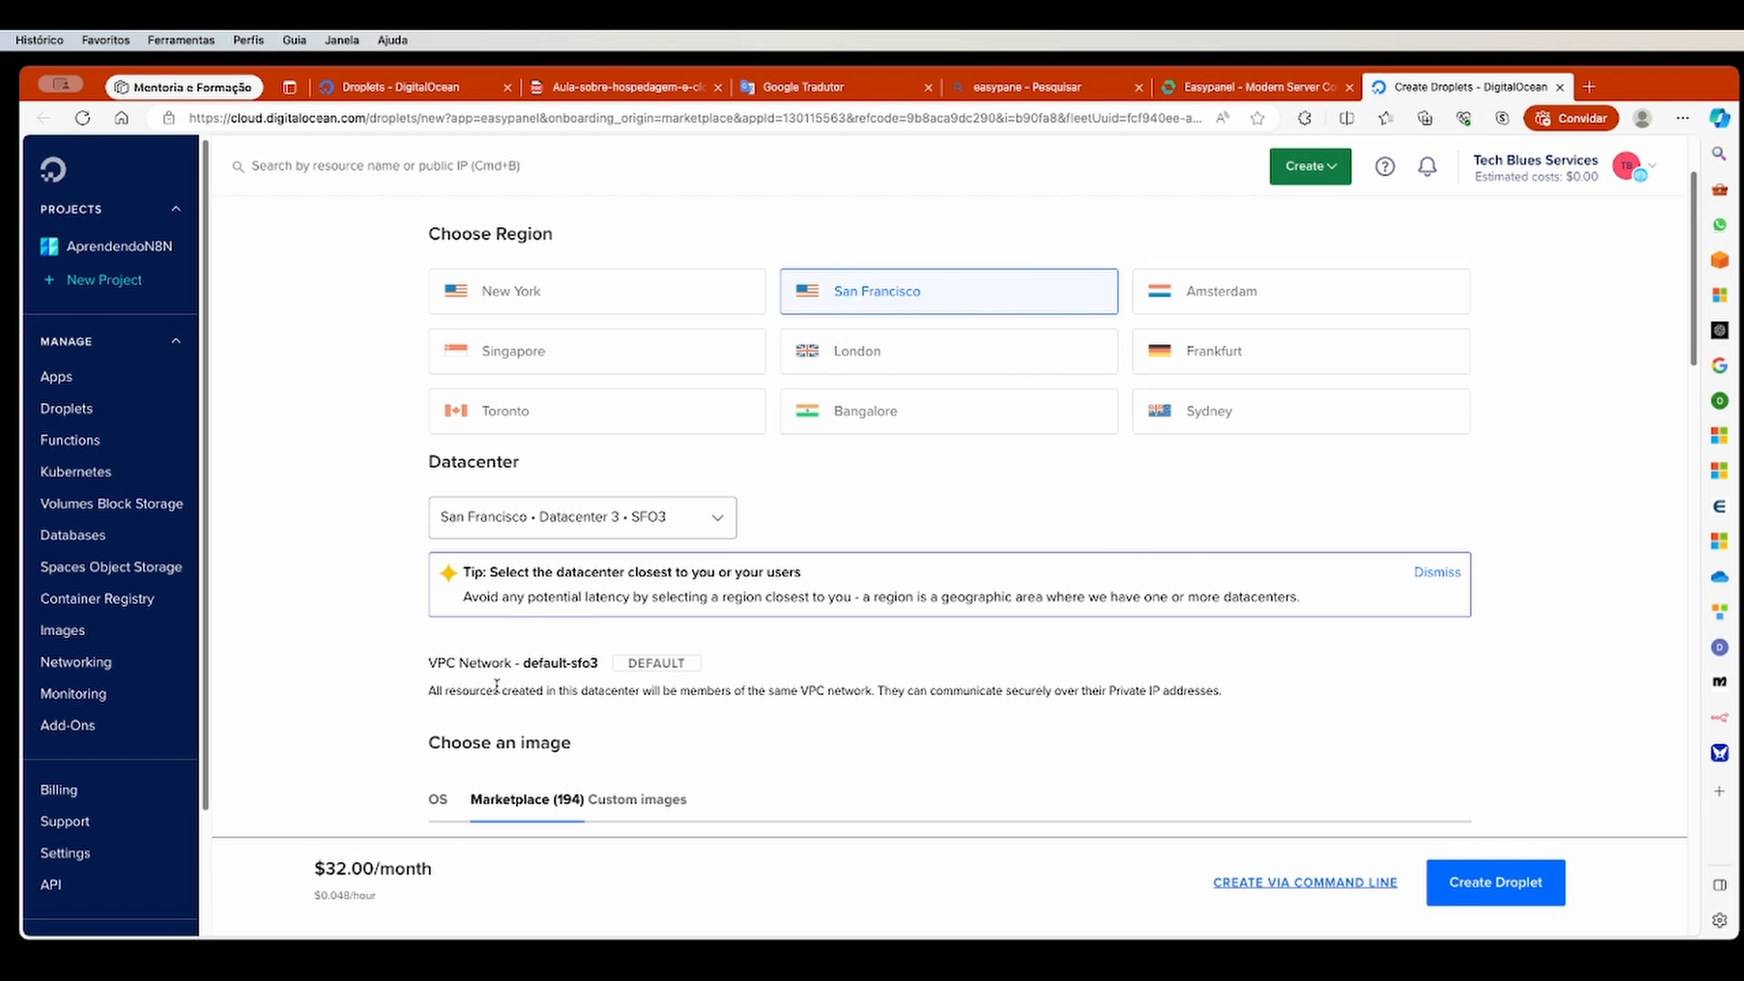
{"action": "left_click_drag", "start_coordinate": [431, 655], "coordinate": [512, 657]}
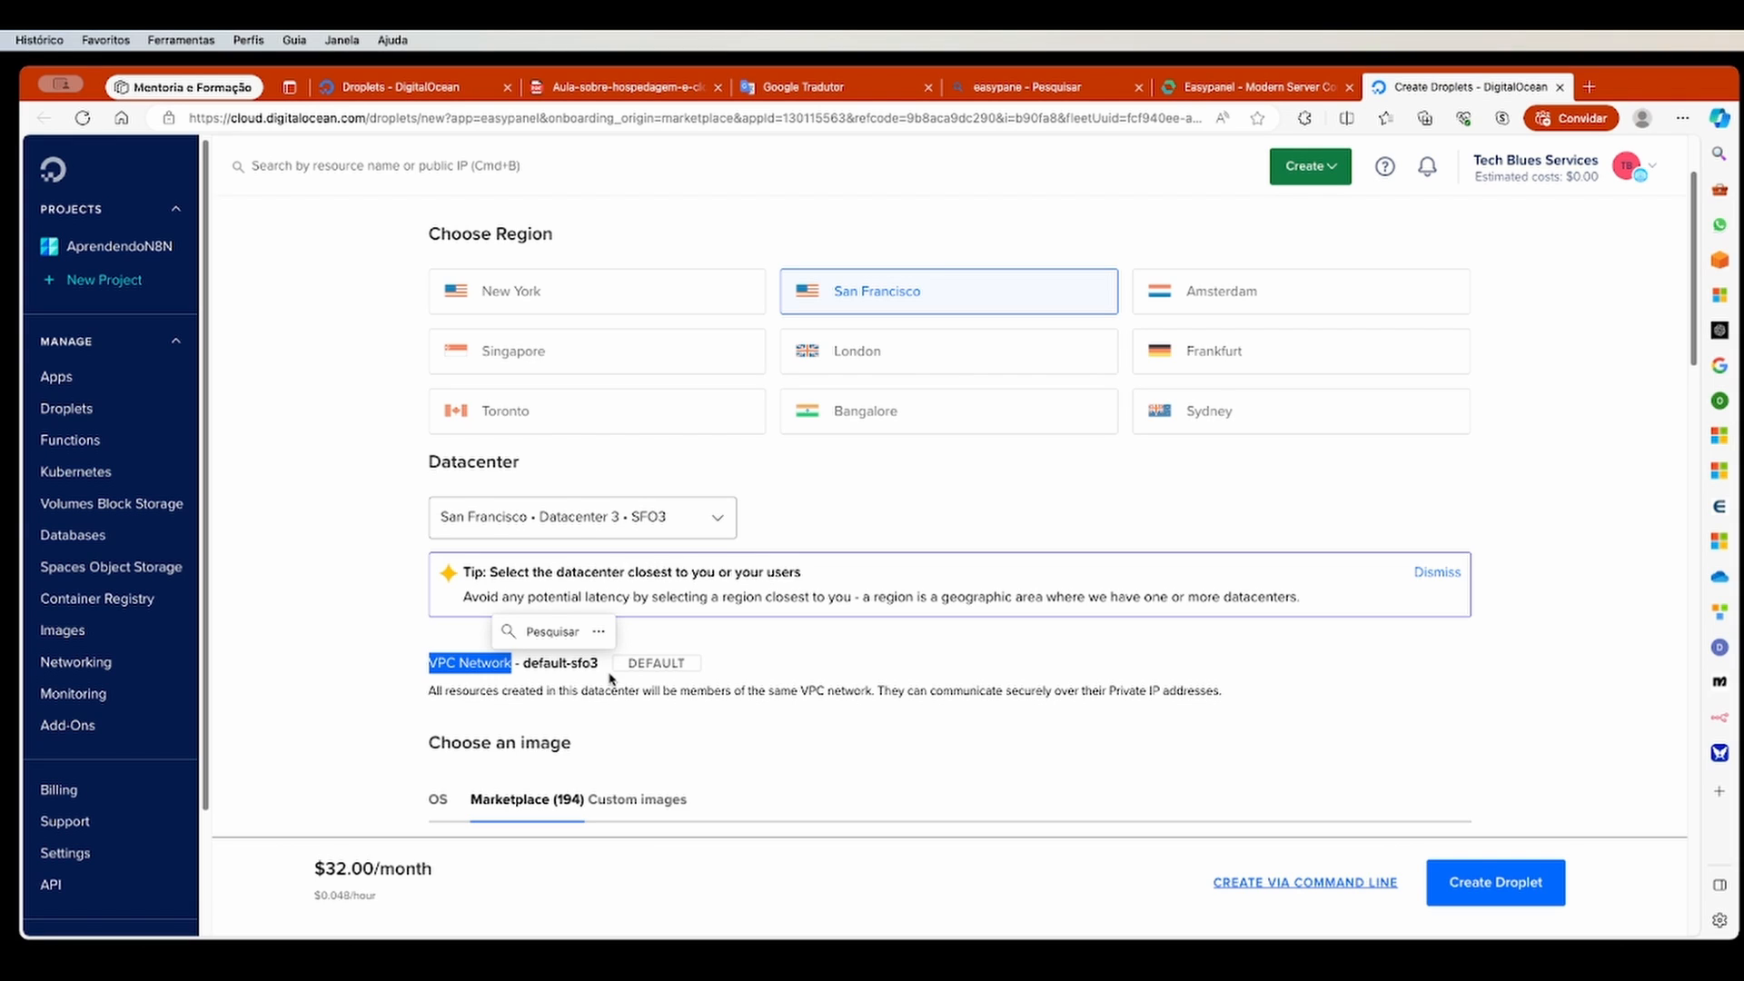
{"action": "left_click", "coordinate": [559, 669]}
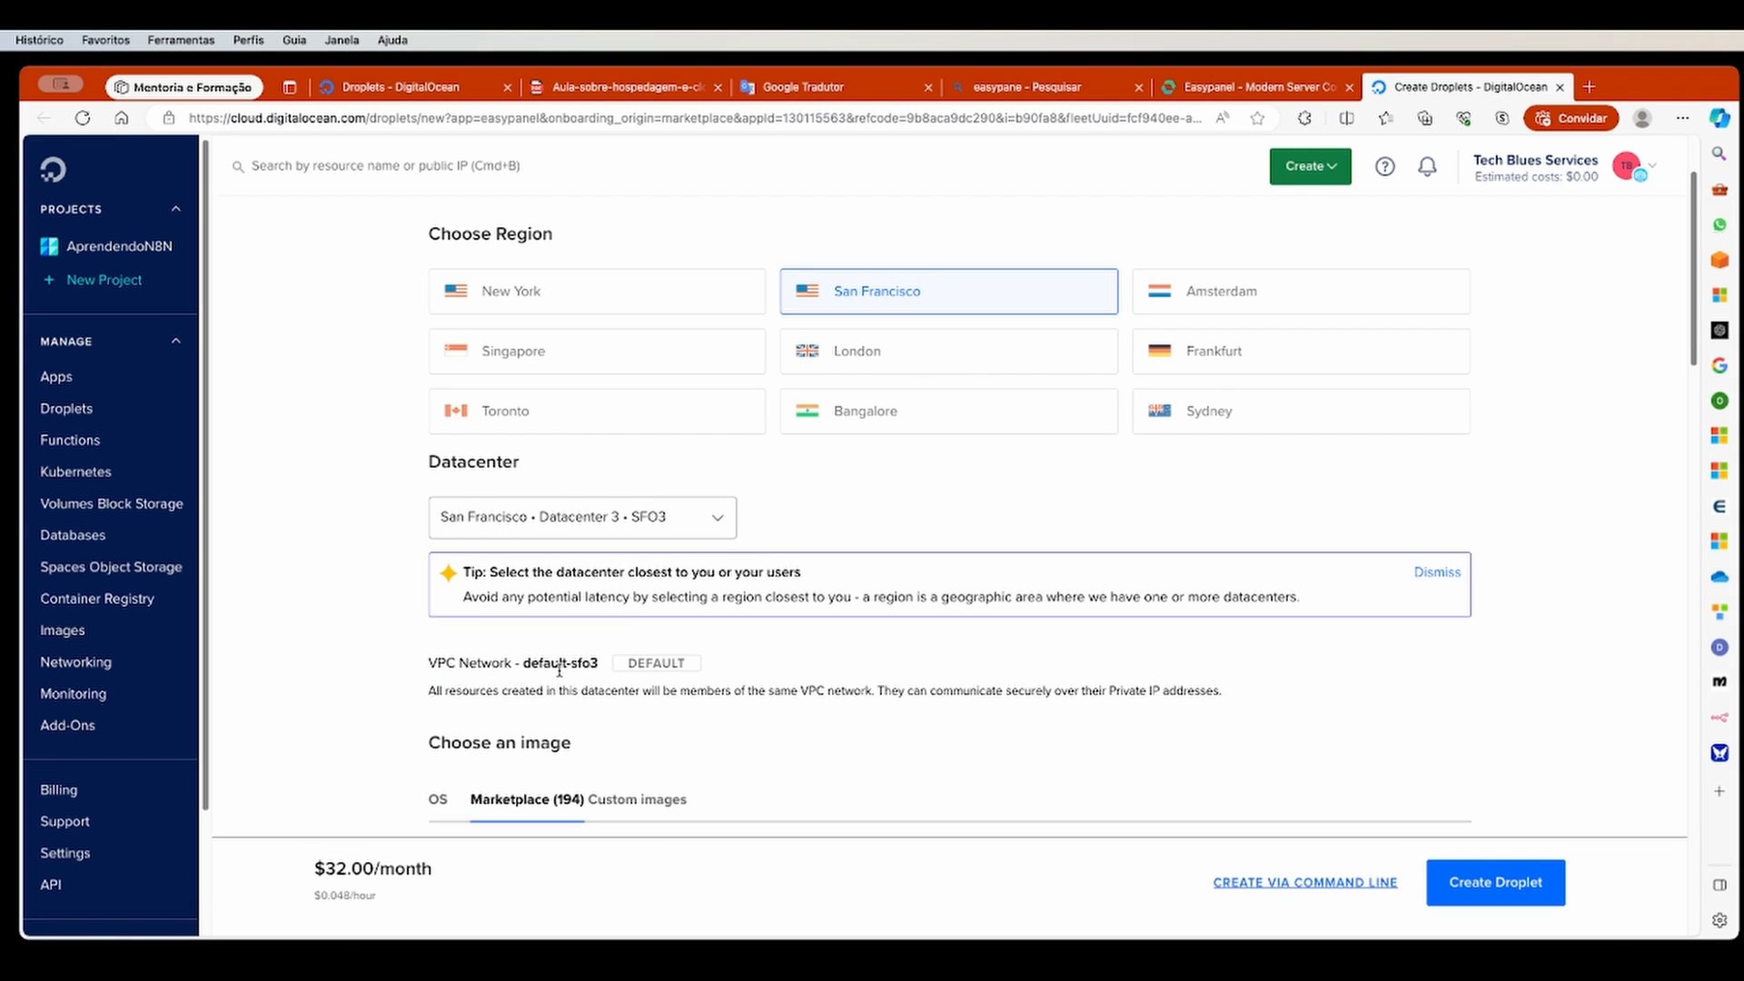
{"action": "left_click_drag", "start_coordinate": [524, 668], "coordinate": [598, 660]}
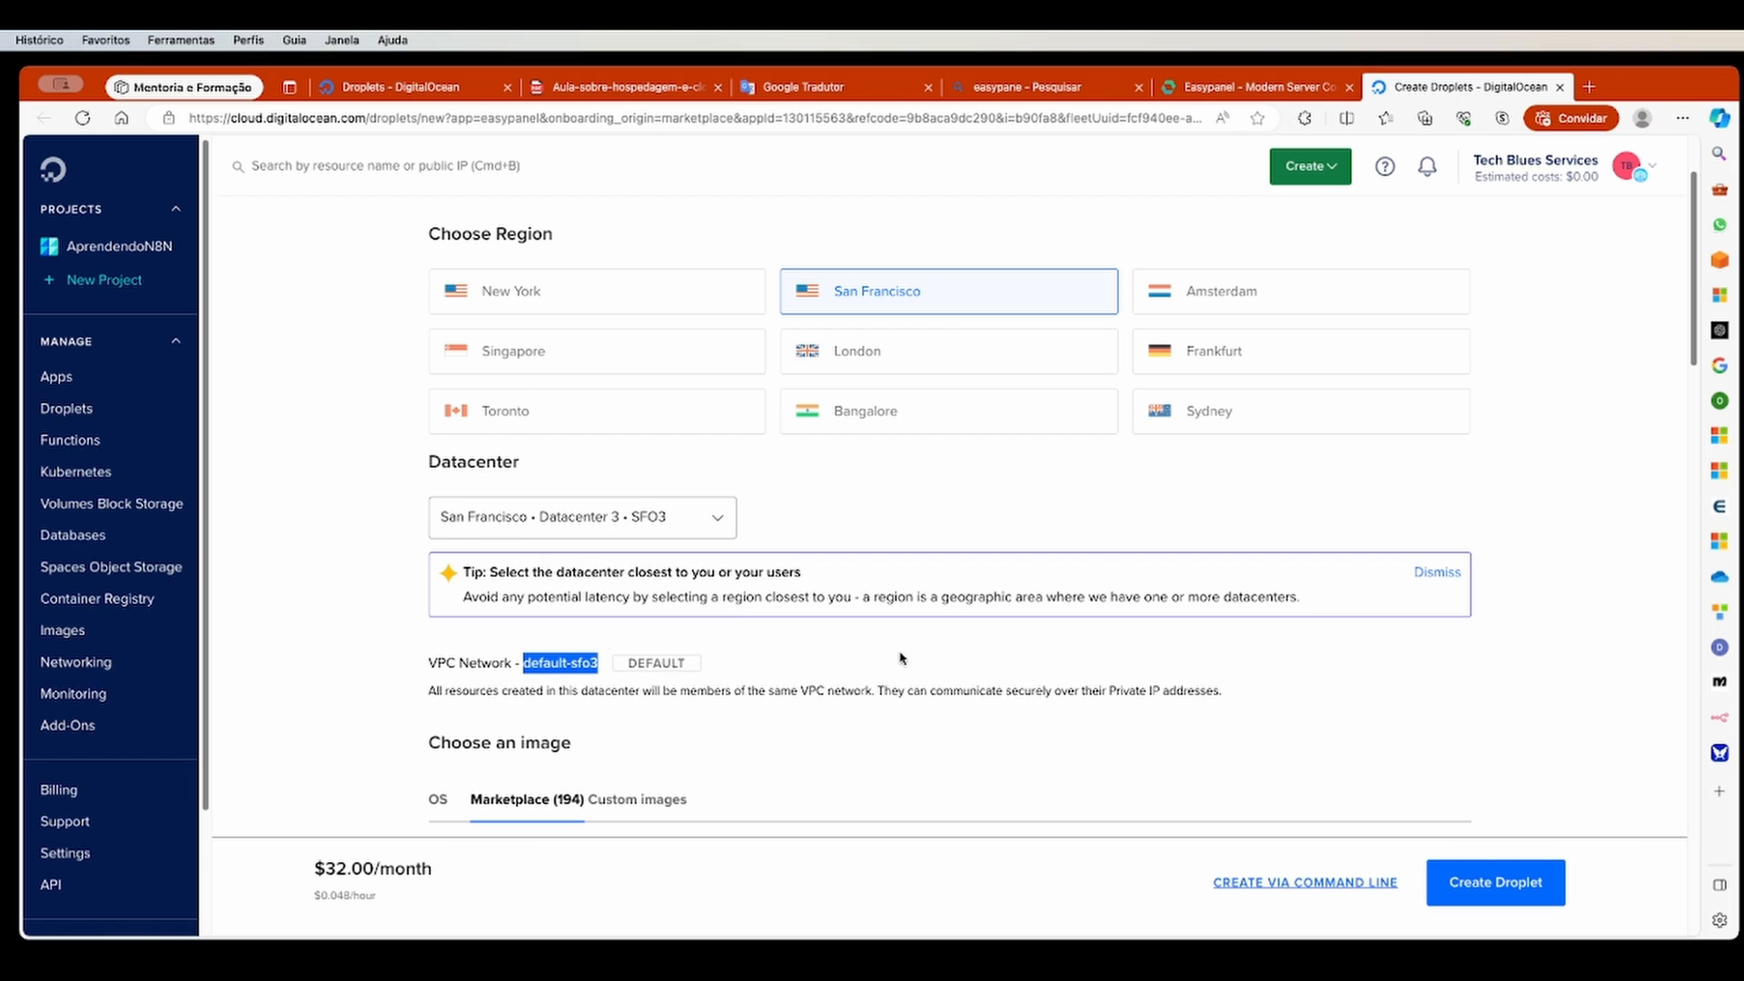
{"action": "scroll", "coordinate": [899, 635], "scroll_direction": "down", "scroll_amount": 3}
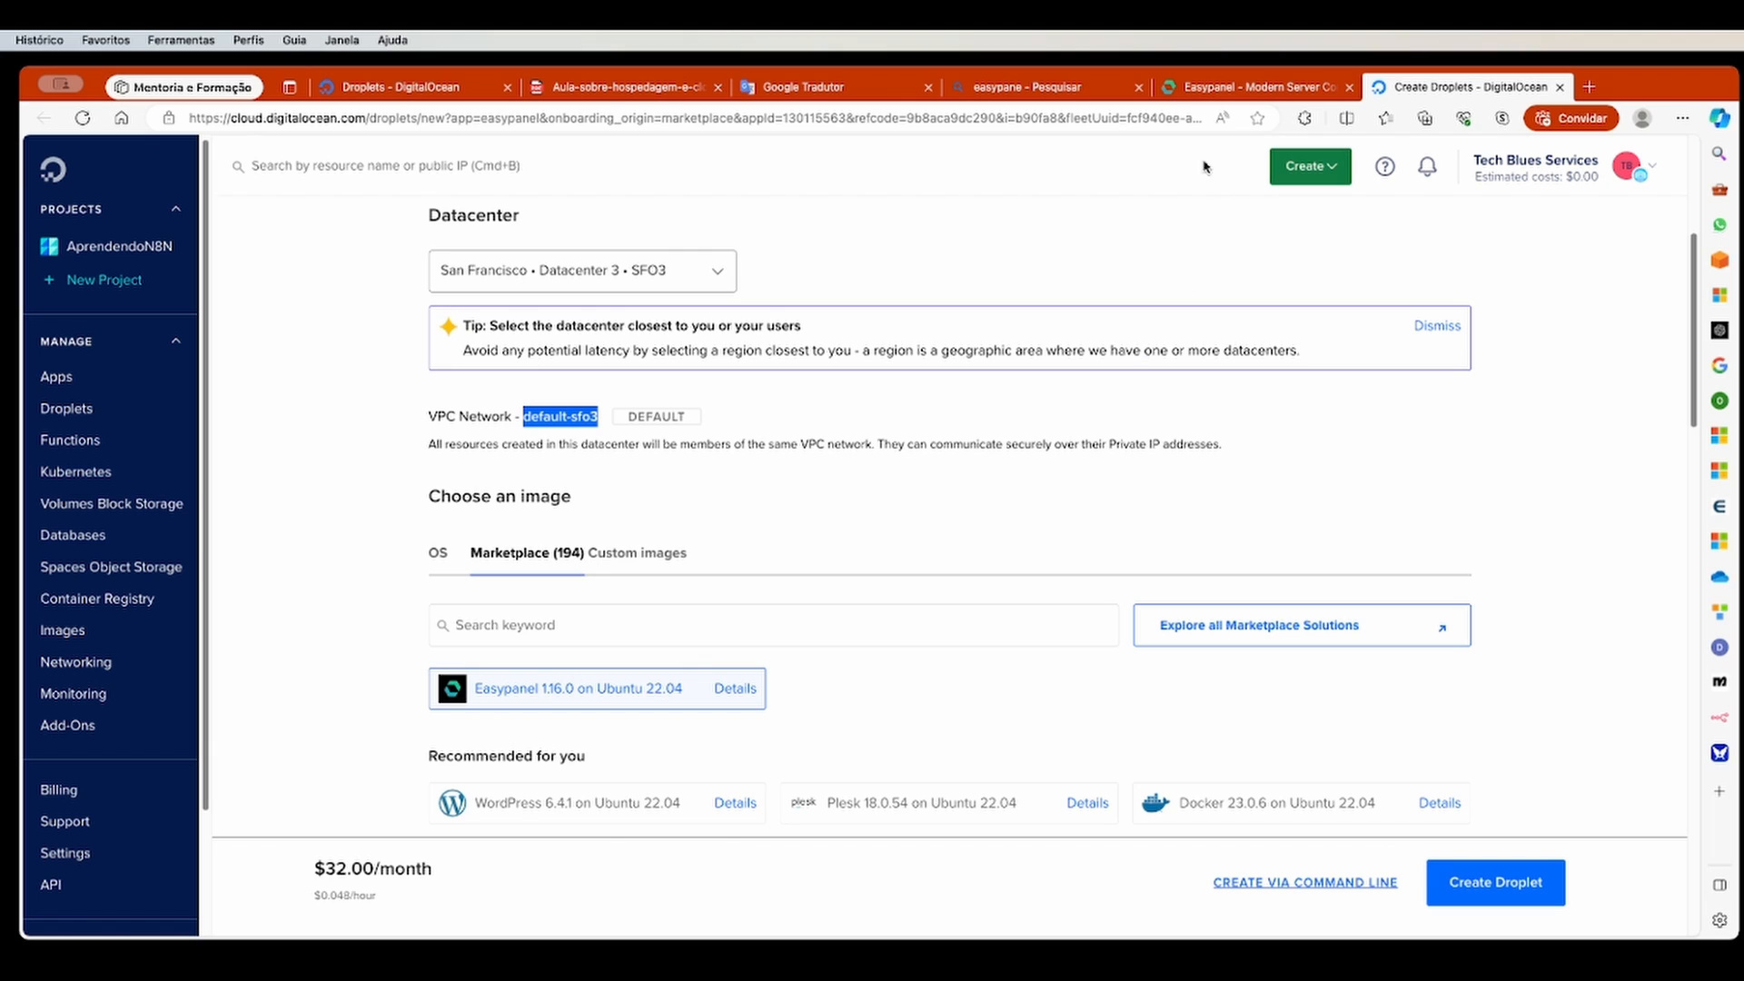
{"action": "left_click", "coordinate": [1208, 87]}
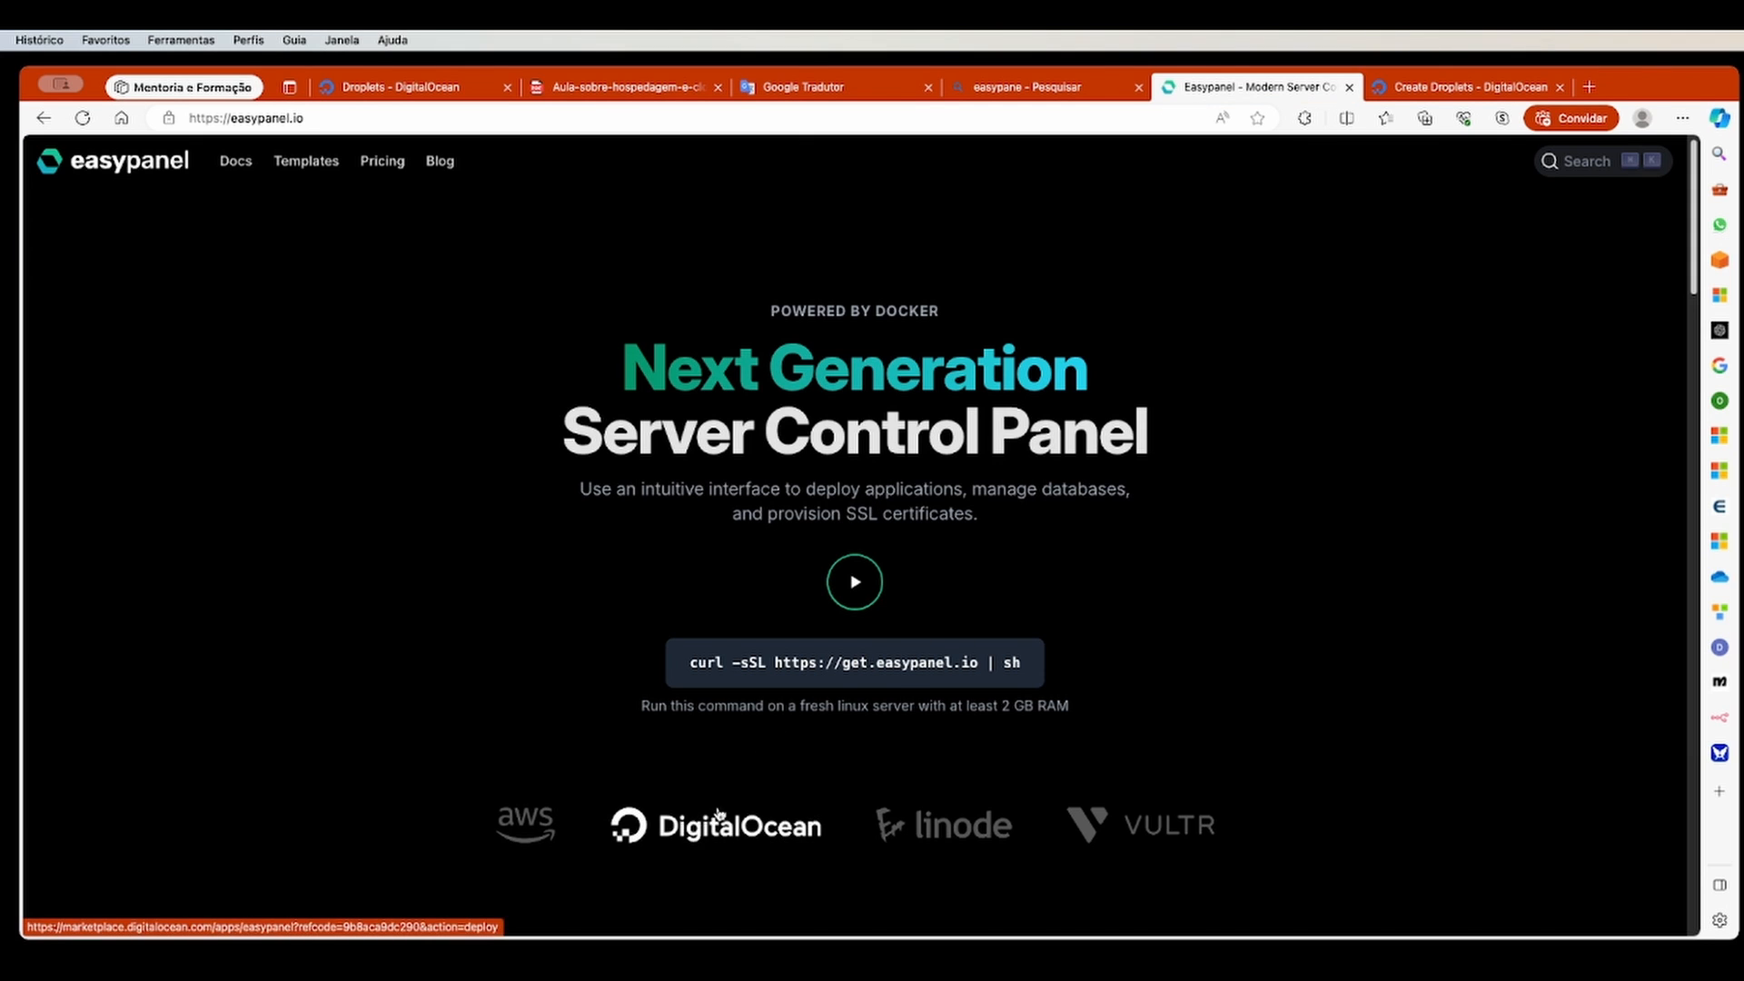
{"action": "left_click", "coordinate": [1463, 86]}
Step: Choose the $24/mo Premium Intel plan with 2 GB RAM, 2 CPUs and 90 GB NVMe SSD for the Droplet
{"action": "scroll", "coordinate": [724, 690], "scroll_direction": "down", "scroll_amount": 6}
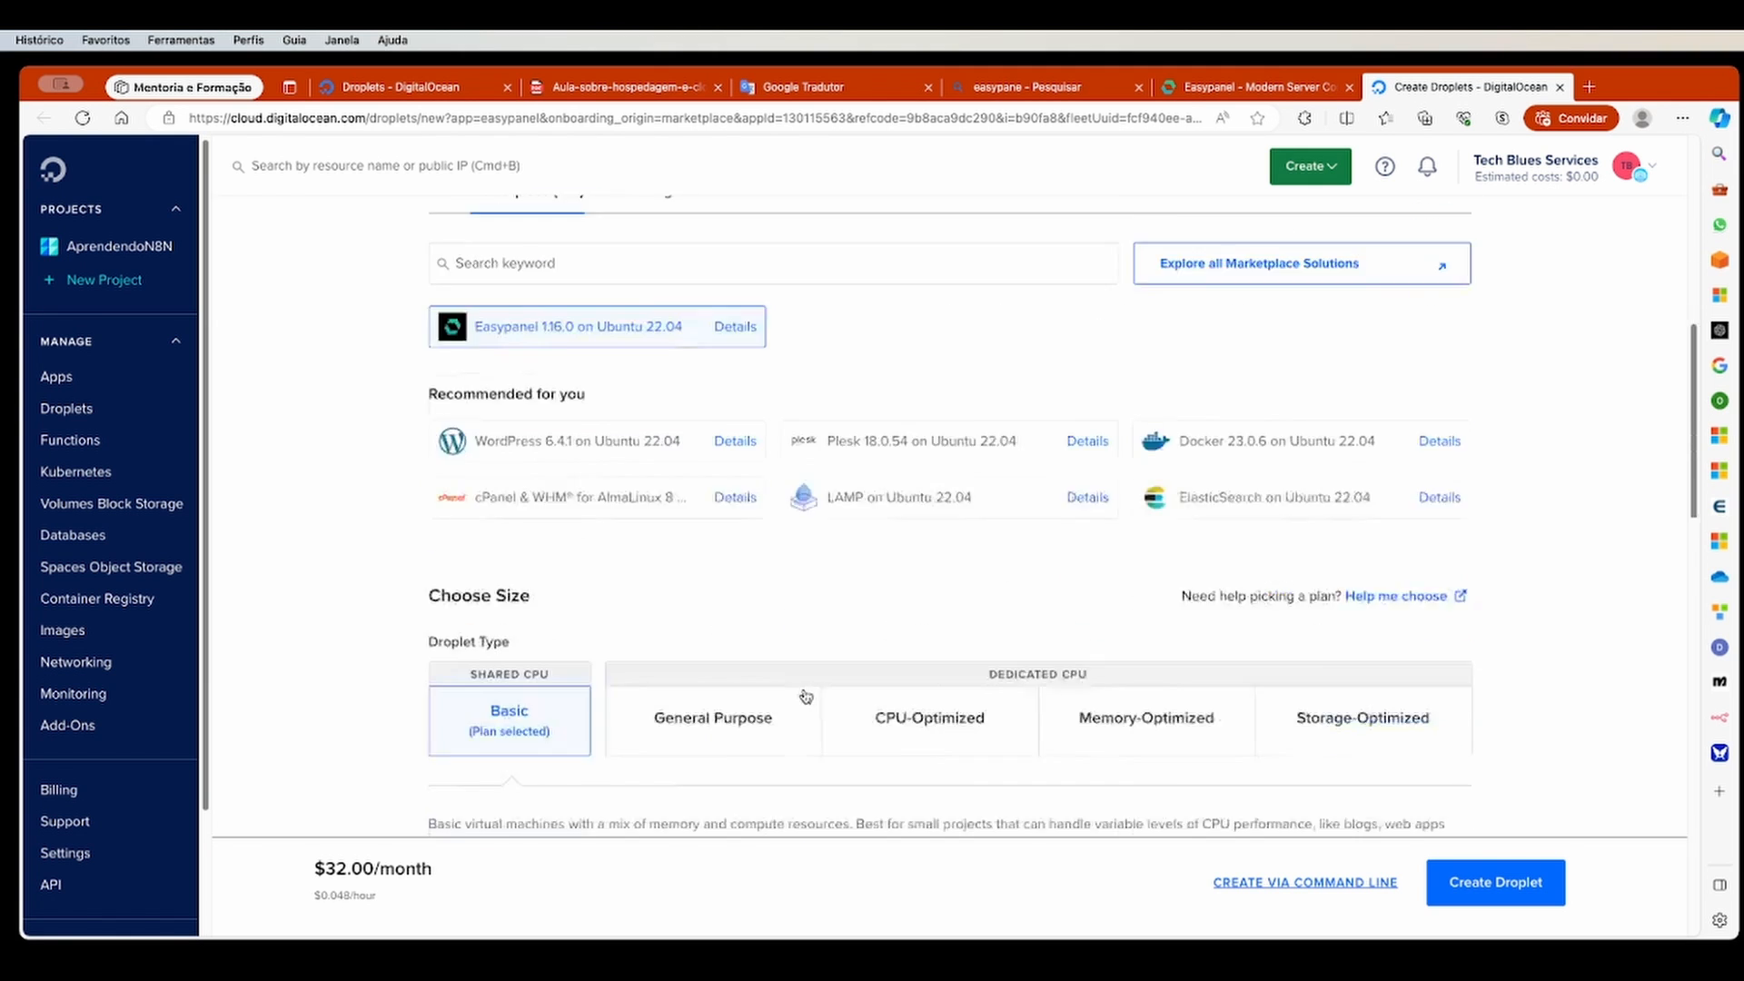
{"action": "scroll", "coordinate": [774, 445], "scroll_direction": "up", "scroll_amount": 1}
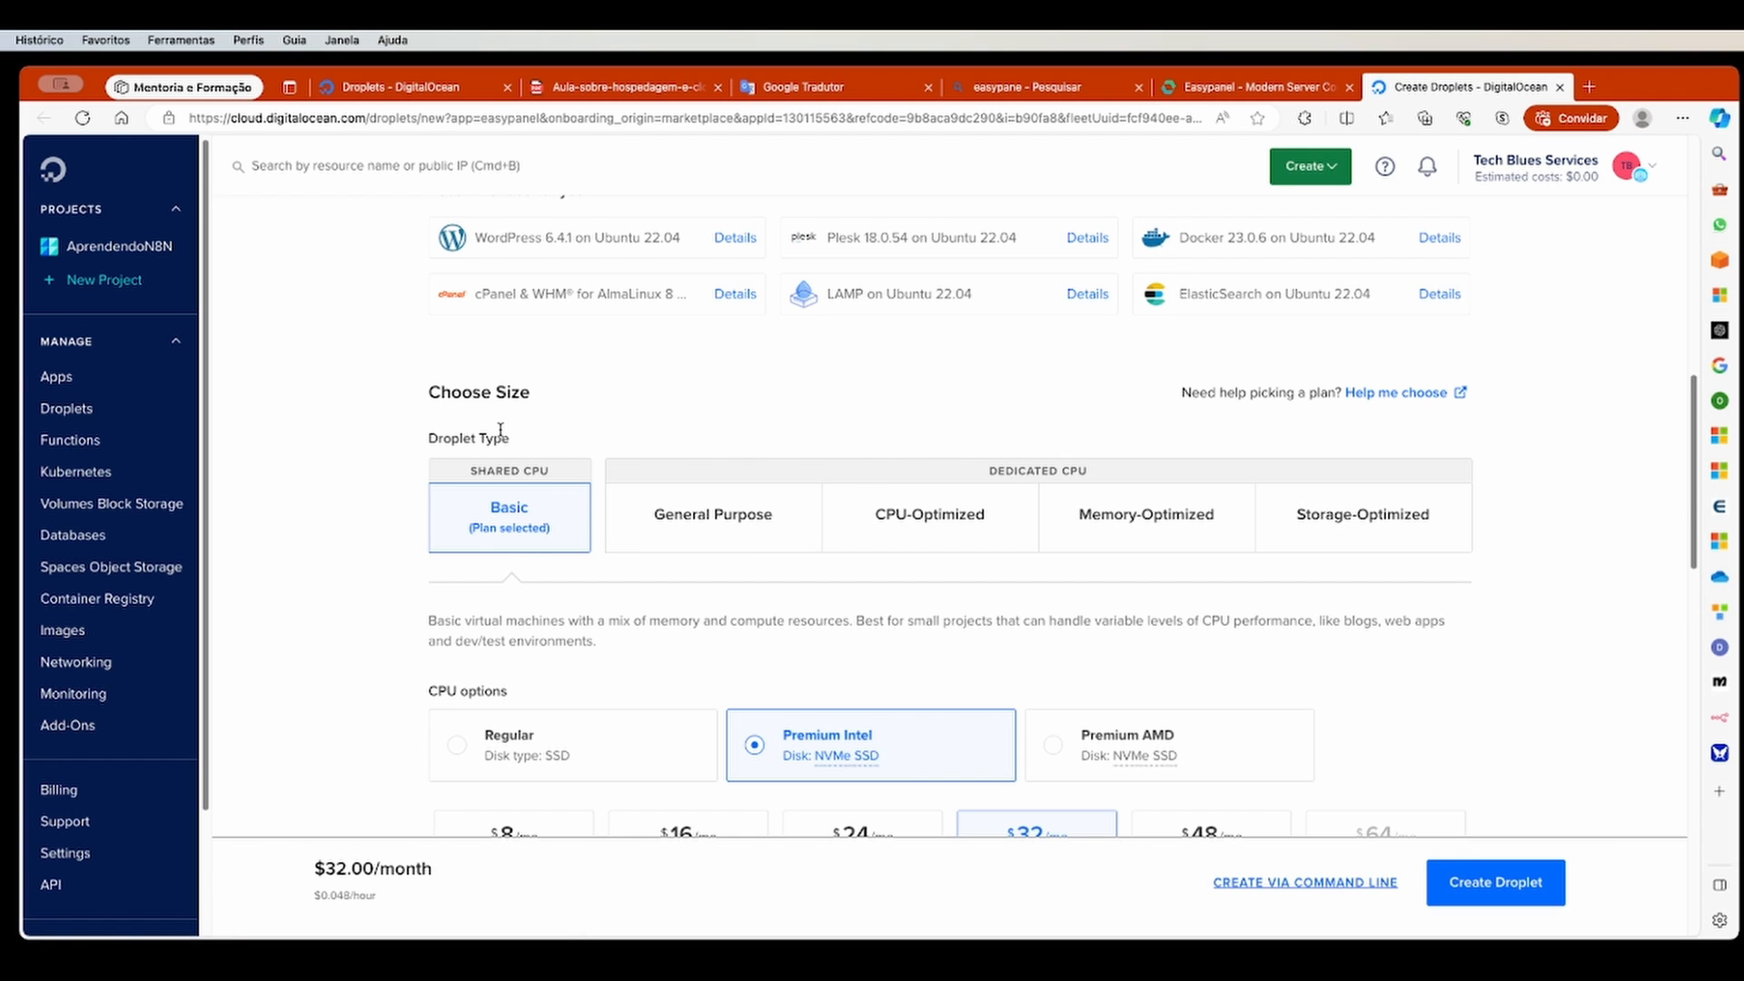
{"action": "scroll", "coordinate": [778, 672], "scroll_direction": "down", "scroll_amount": 2}
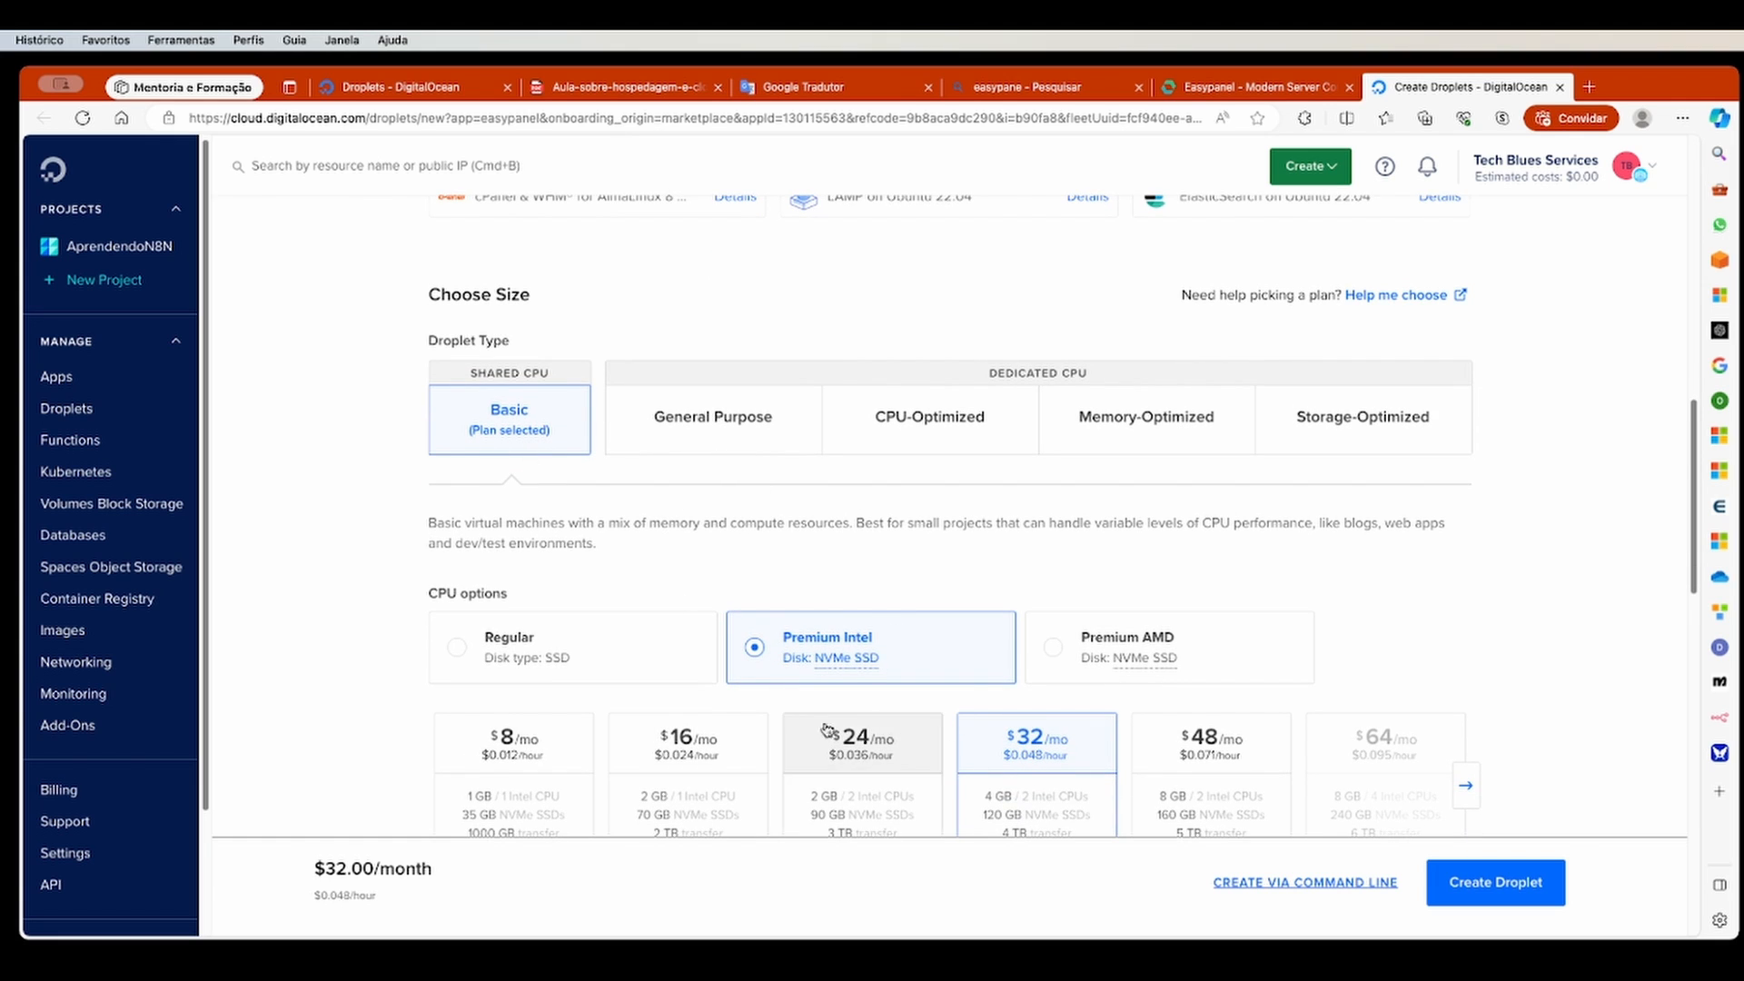
{"action": "scroll", "coordinate": [690, 603], "scroll_direction": "down", "scroll_amount": 2}
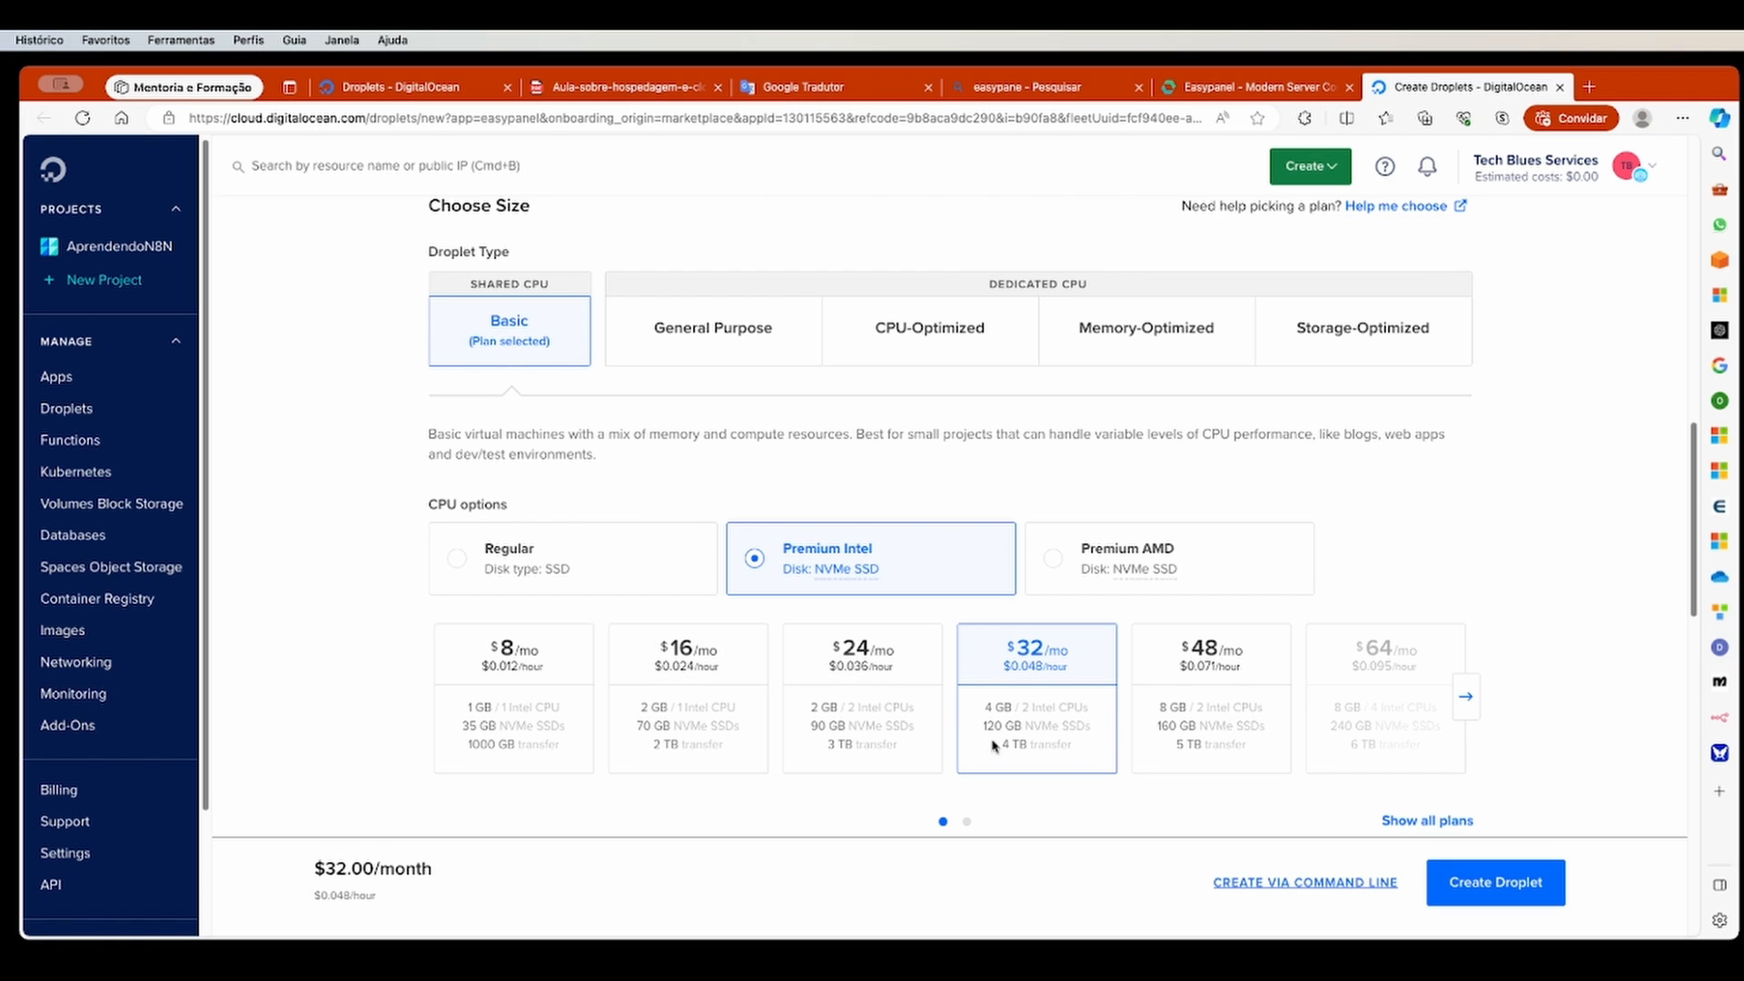
{"action": "left_click", "coordinate": [870, 685]}
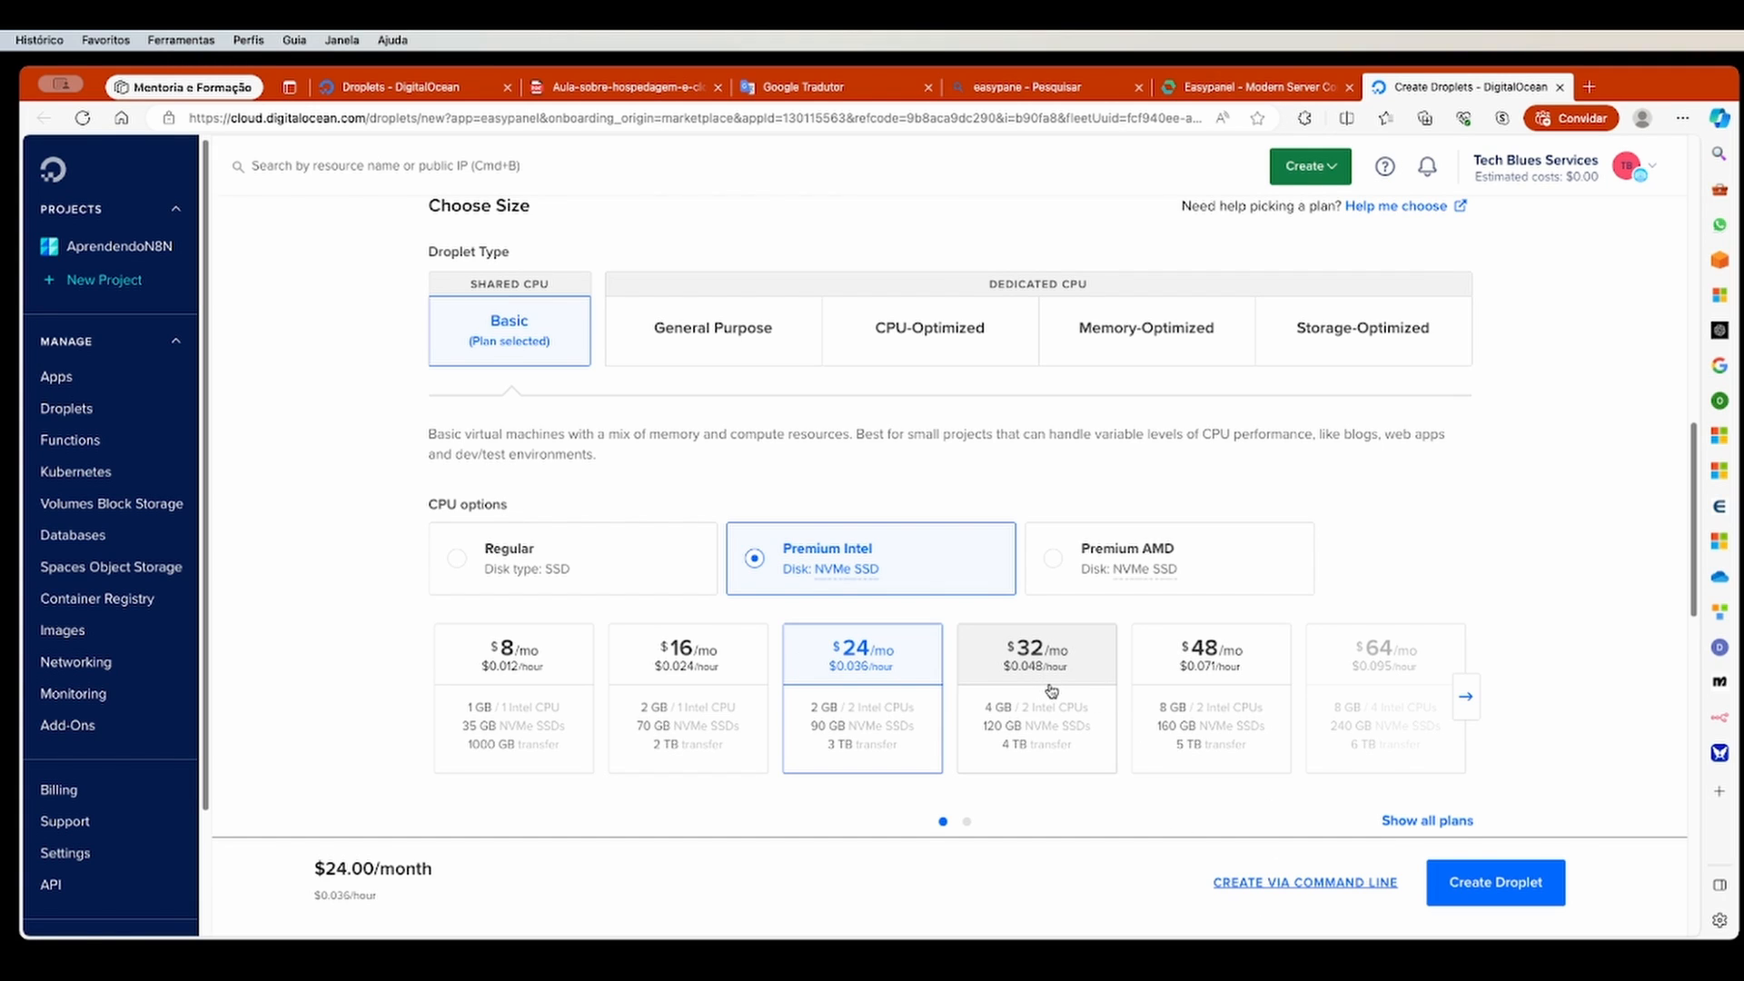
Step: Examine the Droplet types, CPU options and monthly plan prices in the Choose Size section
{"action": "scroll", "coordinate": [1051, 691], "scroll_direction": "down", "scroll_amount": 2}
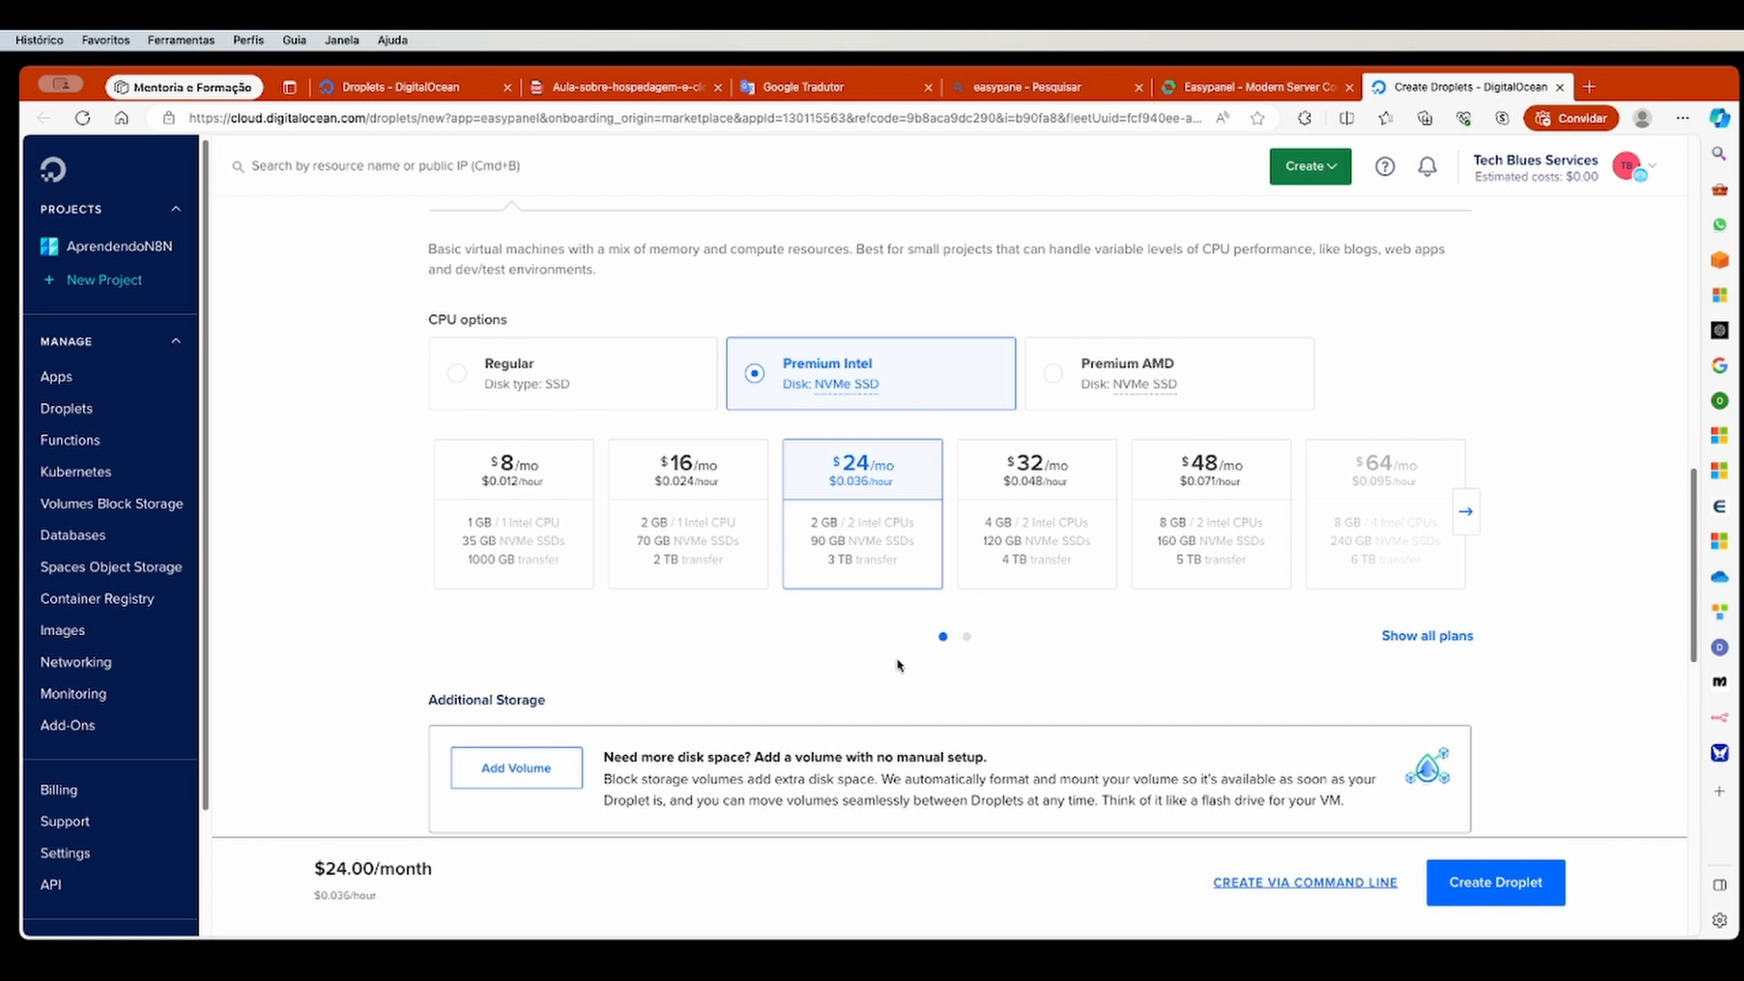
{"action": "scroll", "coordinate": [873, 660], "scroll_direction": "up", "scroll_amount": 1}
{"action": "scroll", "coordinate": [874, 588], "scroll_direction": "up", "scroll_amount": 1}
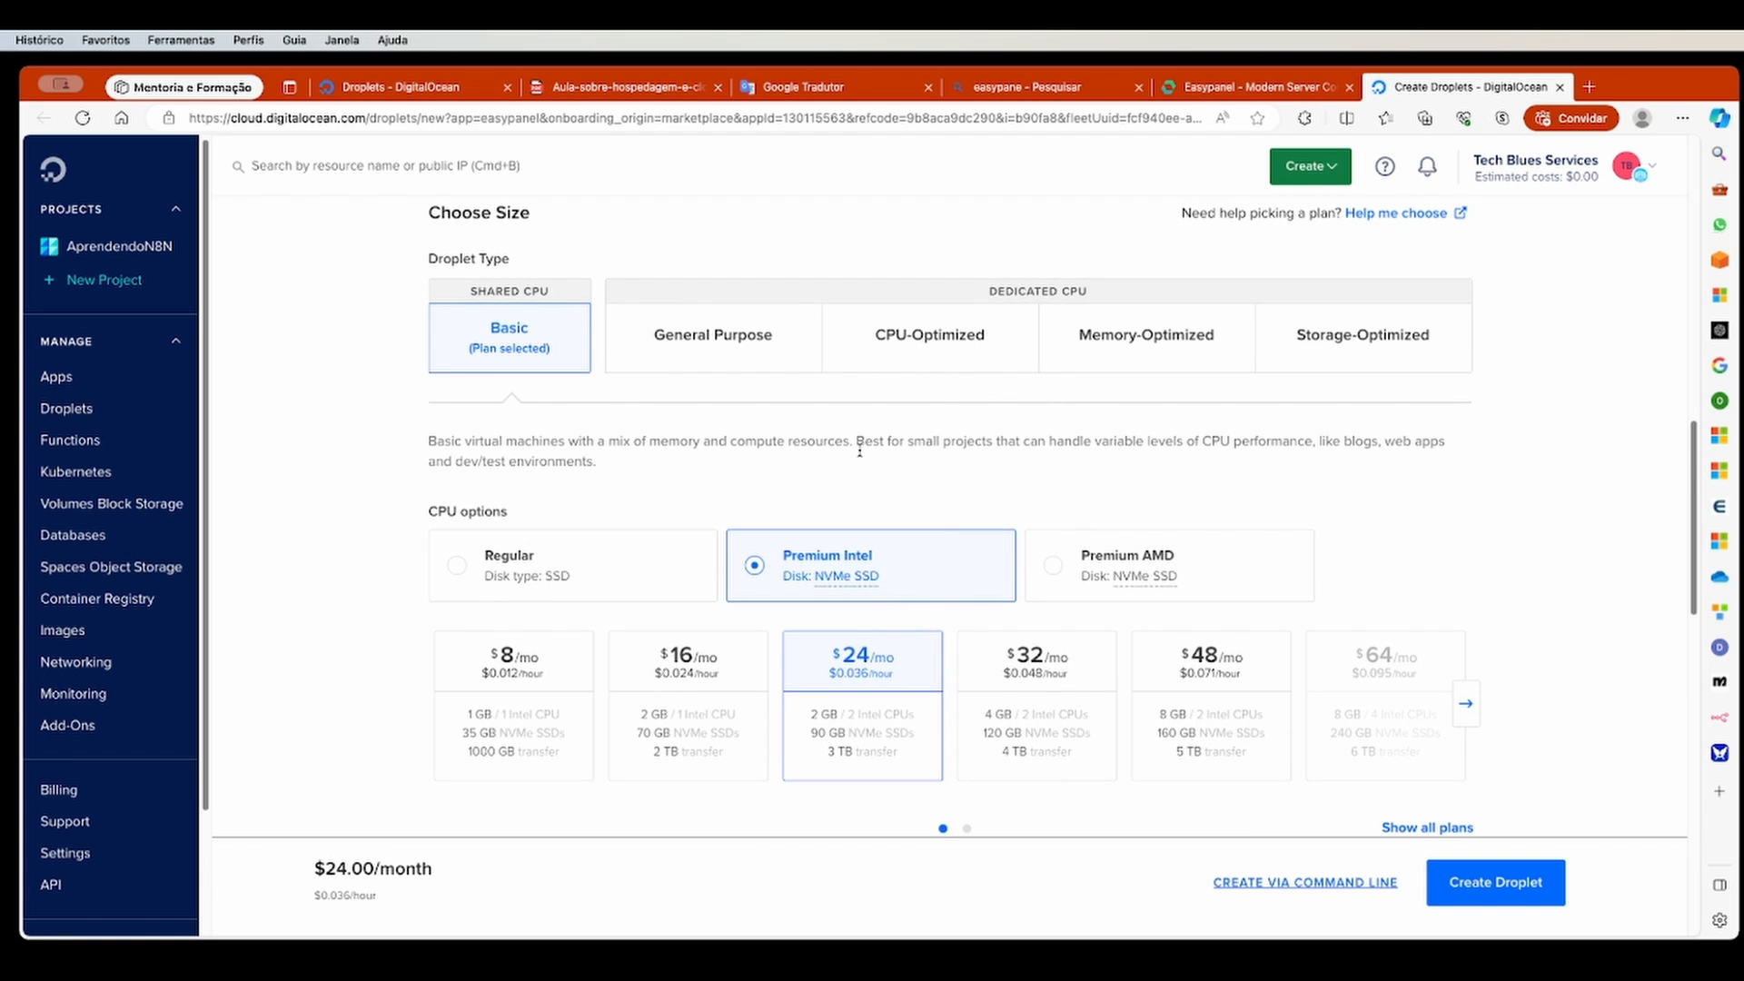
{"action": "scroll", "coordinate": [863, 591], "scroll_direction": "up", "scroll_amount": 2}
{"action": "scroll", "coordinate": [863, 592], "scroll_direction": "up", "scroll_amount": 3}
{"action": "scroll", "coordinate": [1009, 649], "scroll_direction": "down", "scroll_amount": 5}
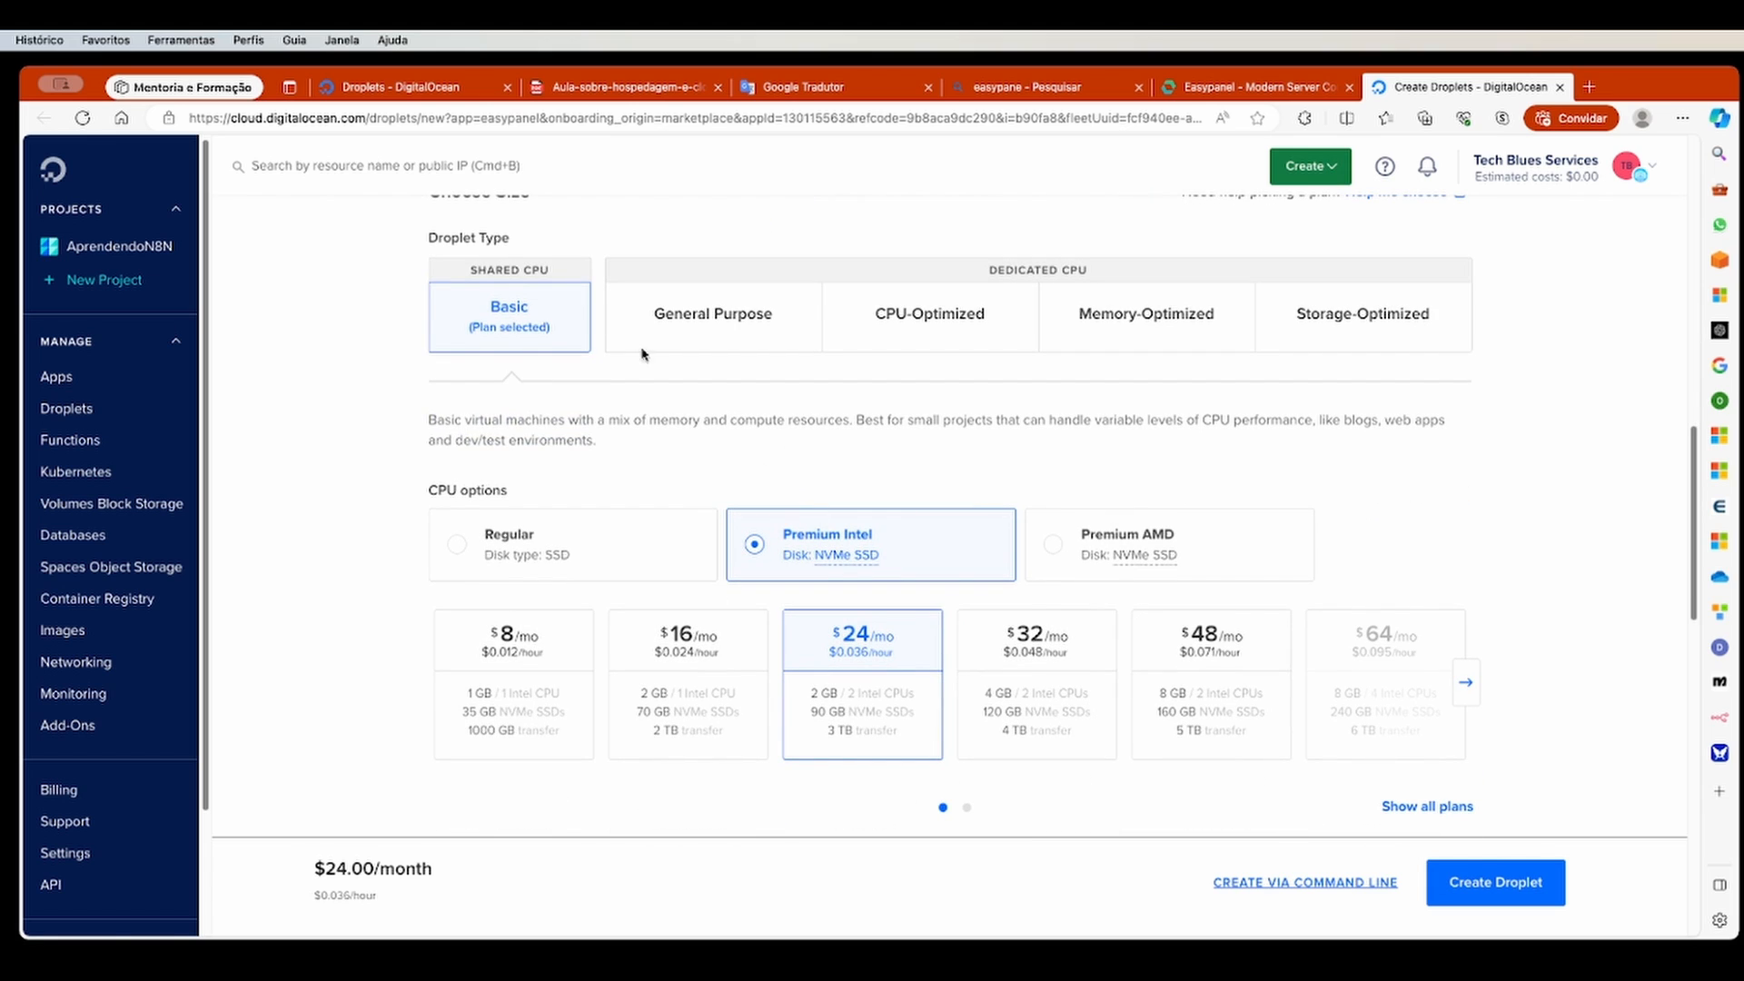
{"action": "scroll", "coordinate": [501, 343], "scroll_direction": "up", "scroll_amount": 1}
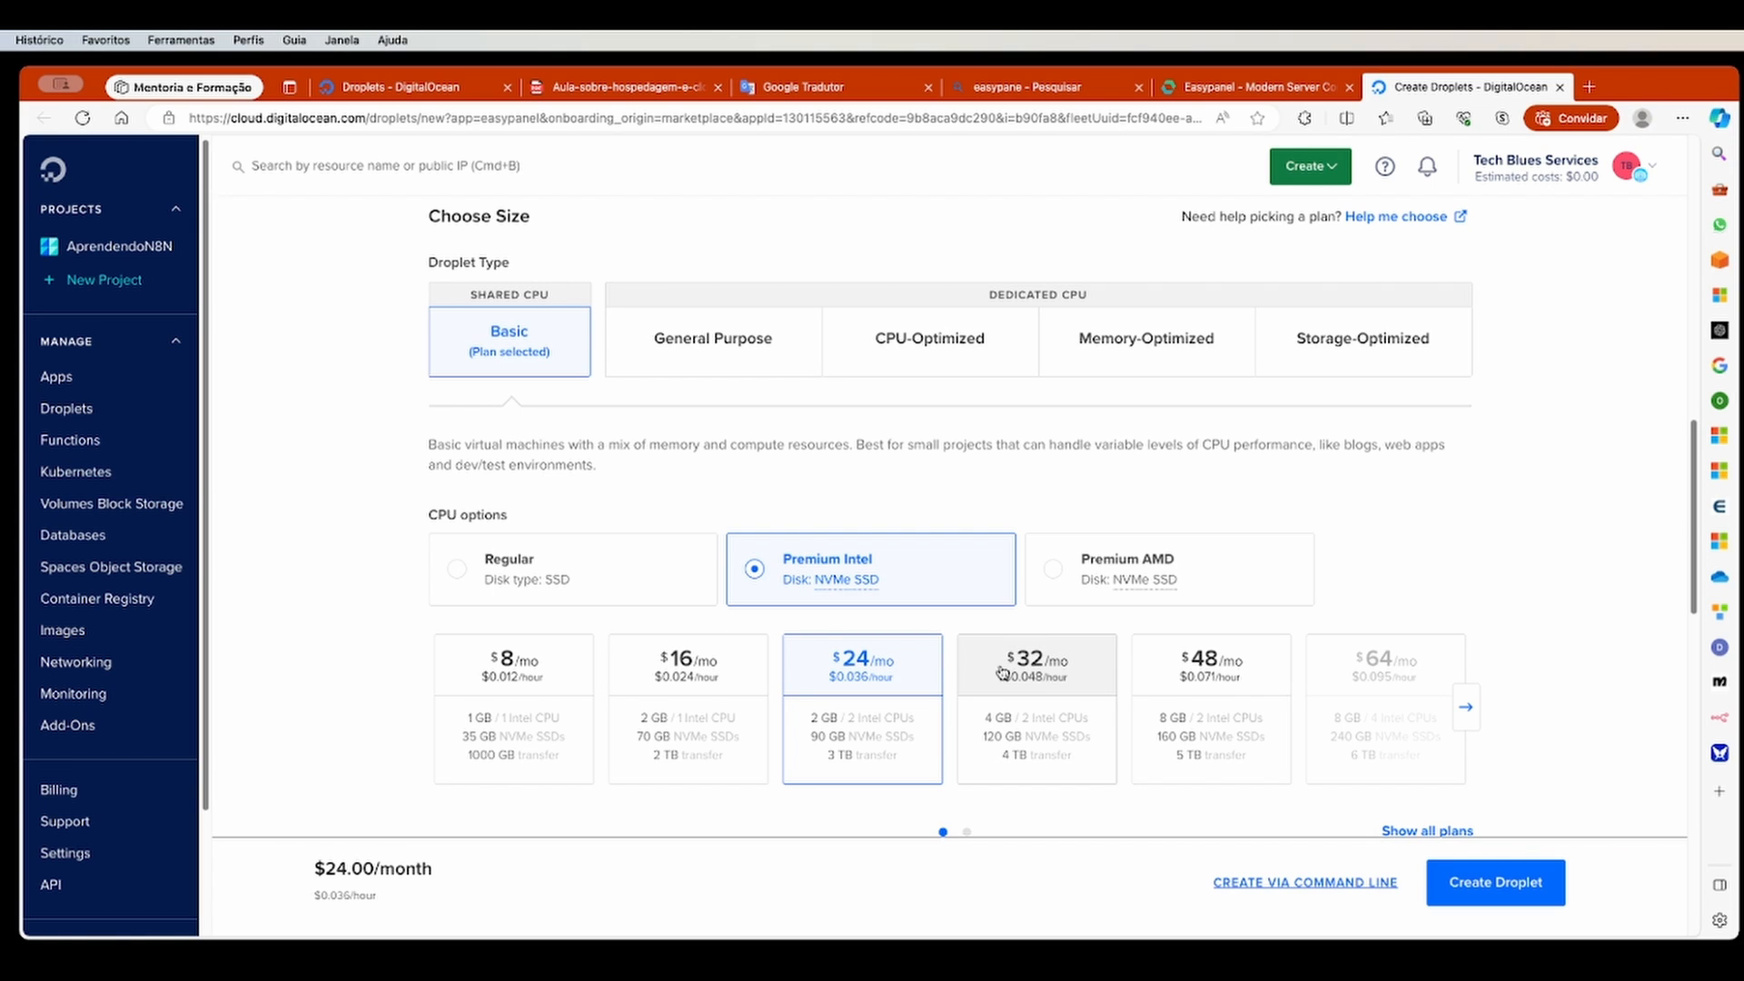
{"action": "scroll", "coordinate": [907, 760], "scroll_direction": "down", "scroll_amount": 3}
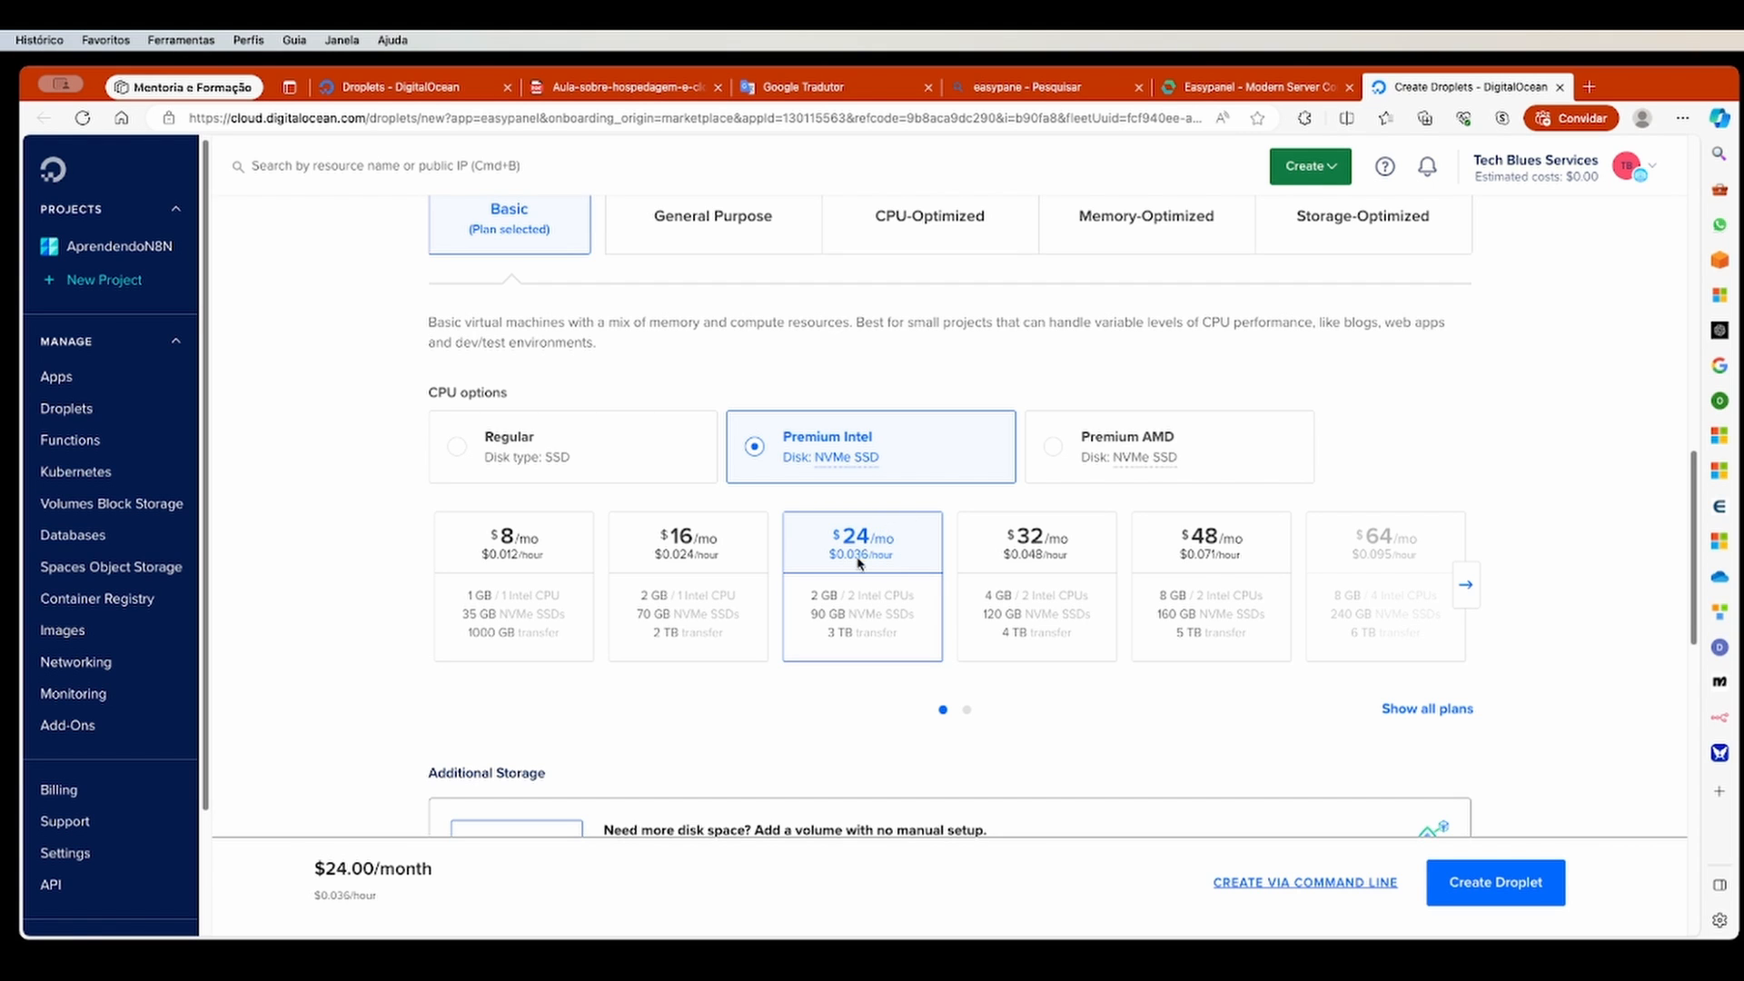
Step: Set the Droplet's authentication method to Password and enter the root password
{"action": "scroll", "coordinate": [945, 618], "scroll_direction": "down", "scroll_amount": 6}
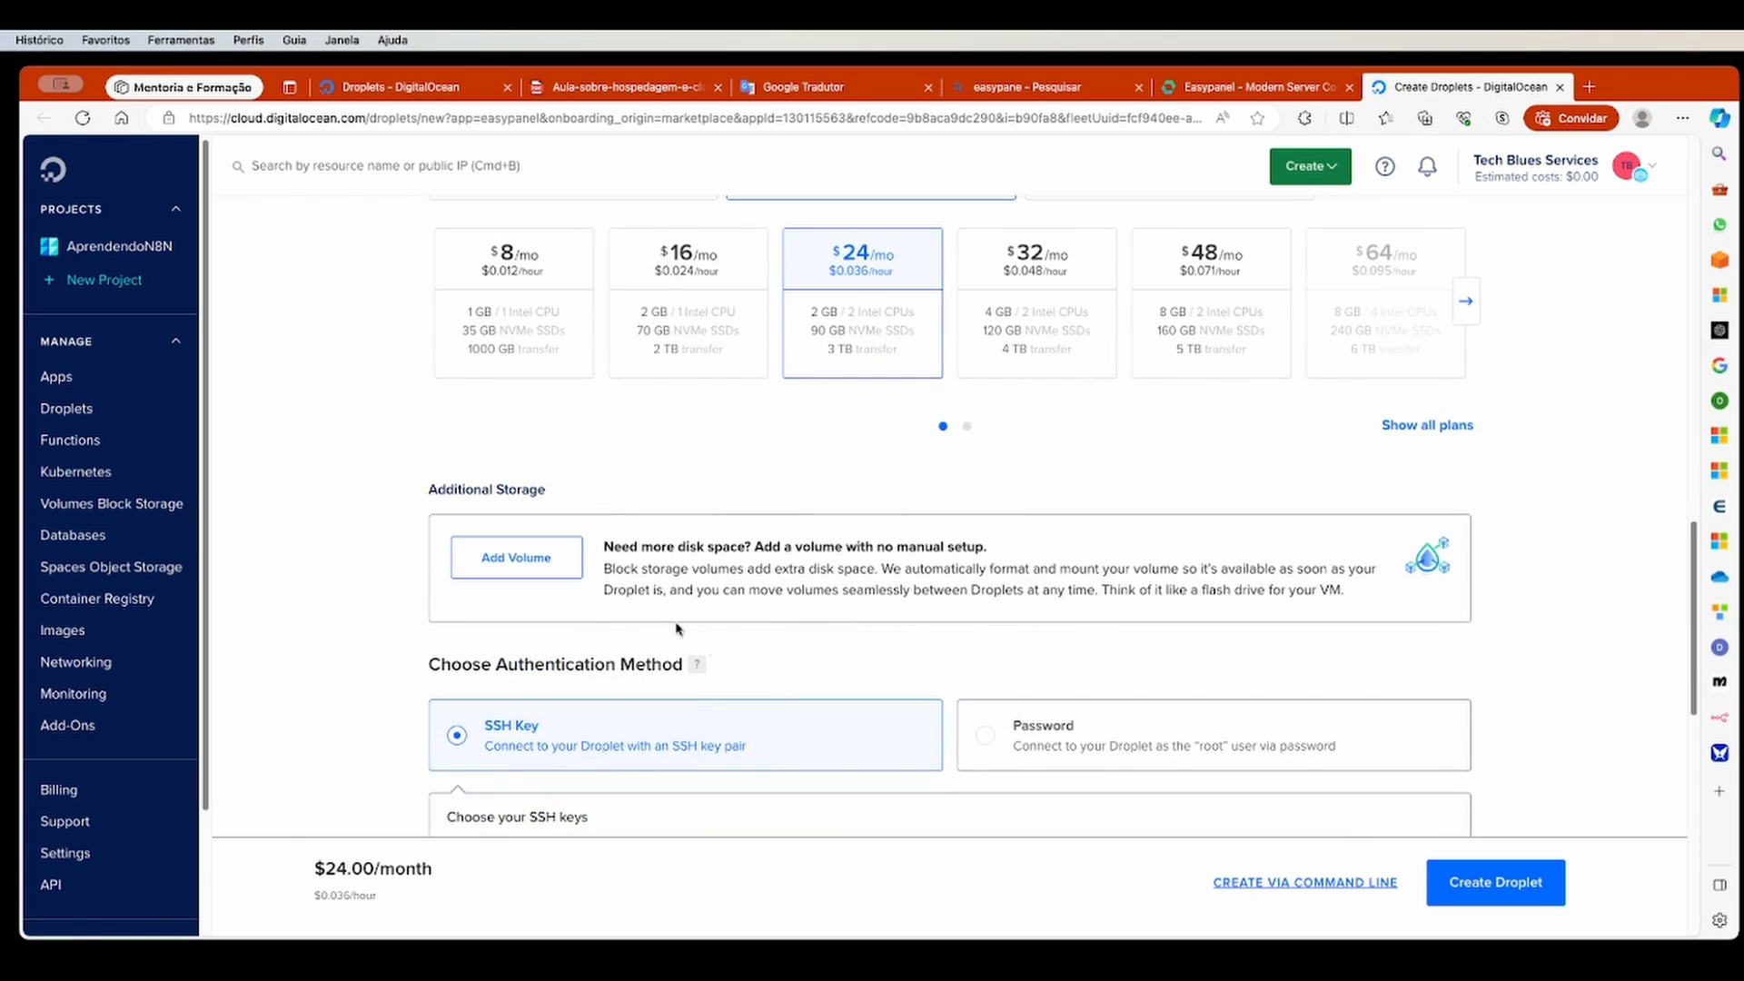
{"action": "scroll", "coordinate": [726, 536], "scroll_direction": "down", "scroll_amount": 10}
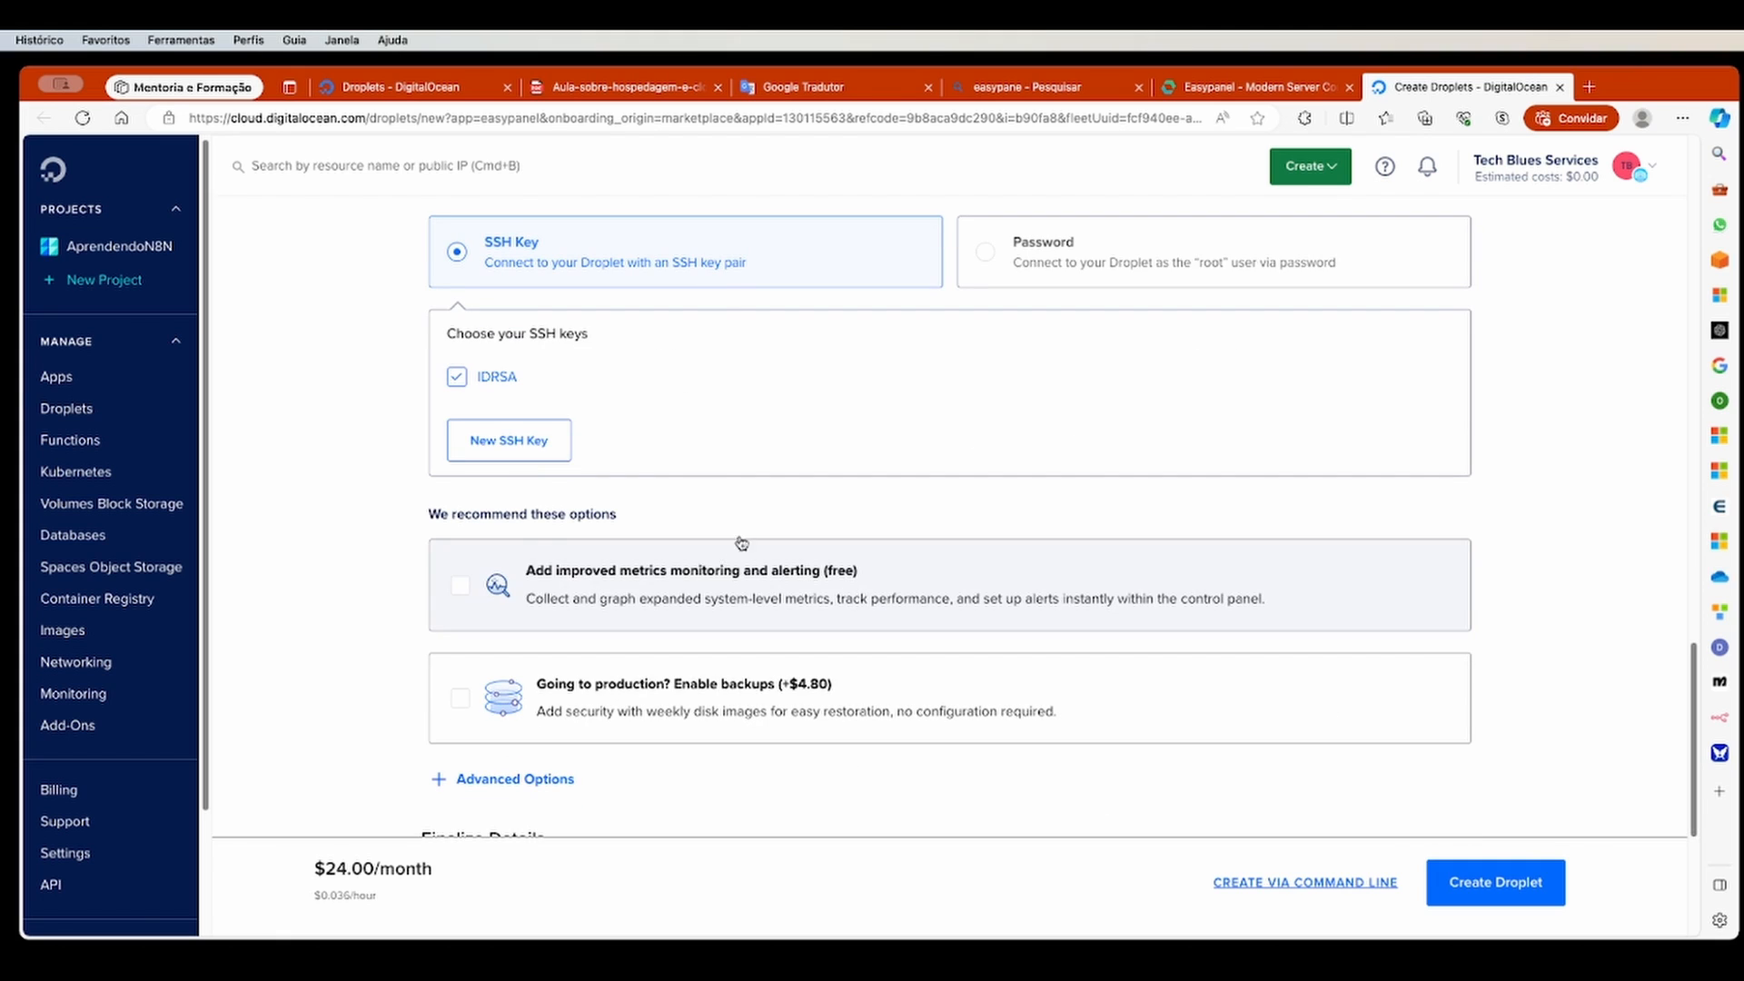
{"action": "scroll", "coordinate": [510, 445], "scroll_direction": "up", "scroll_amount": 5}
{"action": "scroll", "coordinate": [720, 533], "scroll_direction": "down", "scroll_amount": 1}
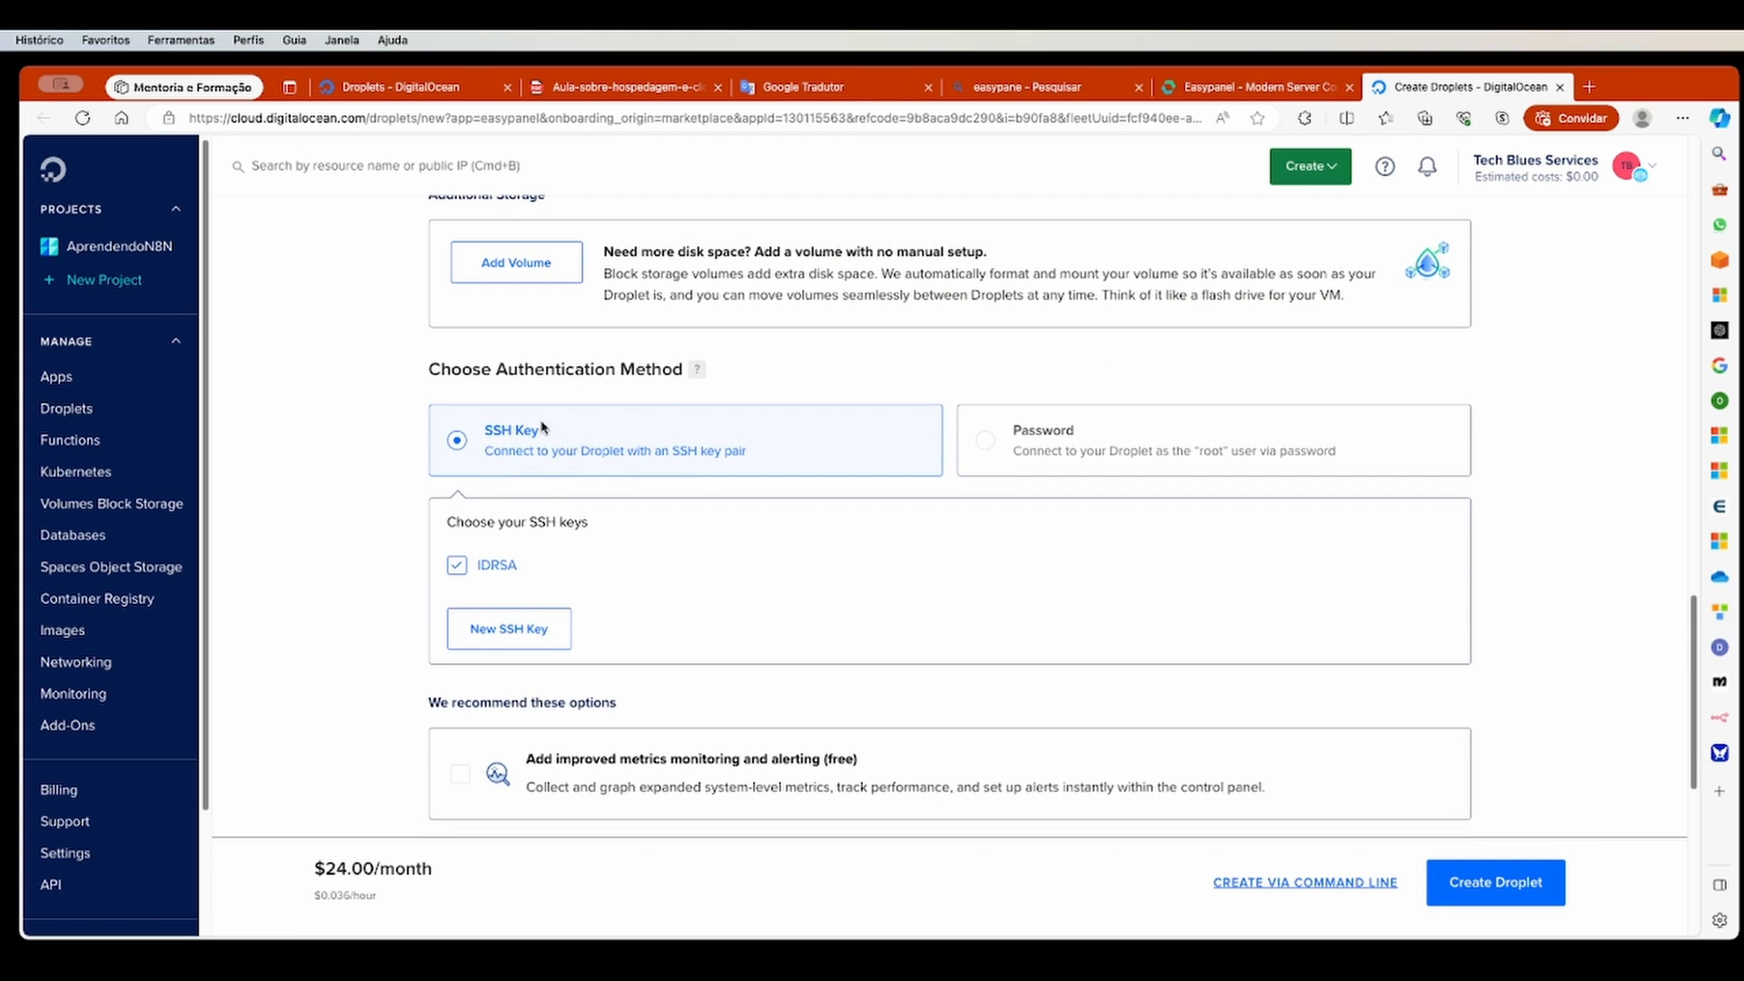
{"action": "left_click_drag", "start_coordinate": [429, 370], "coordinate": [683, 371]}
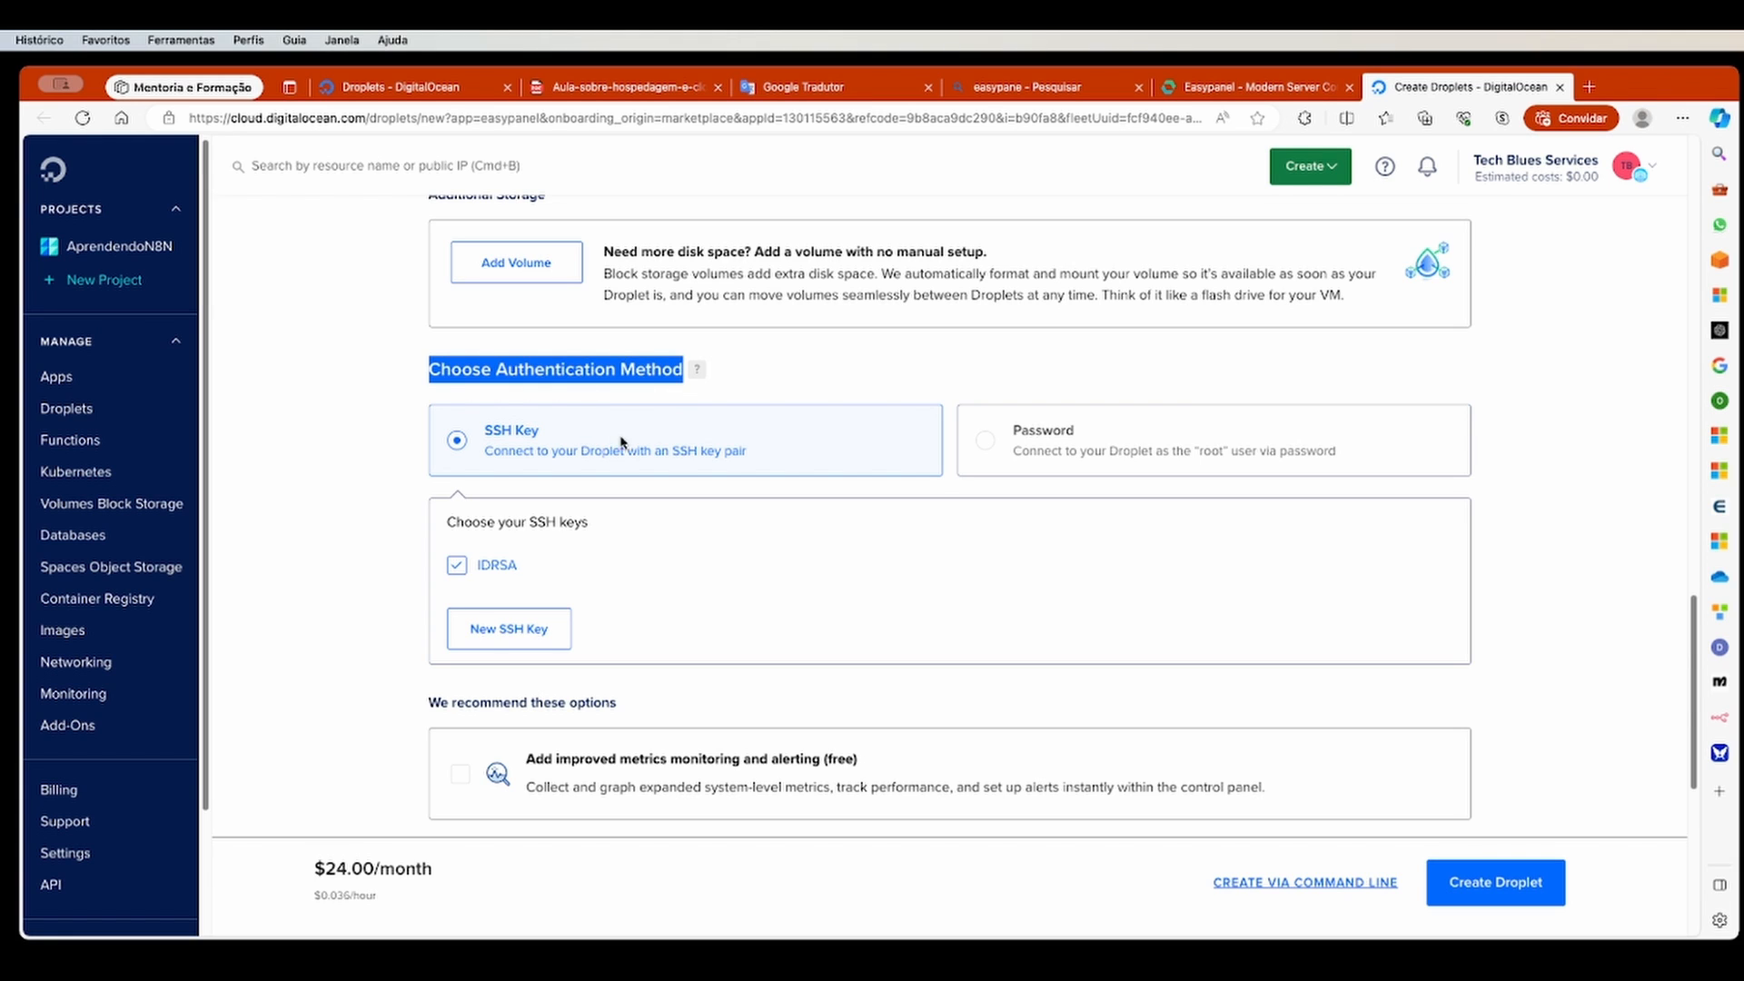
{"action": "left_click", "coordinate": [806, 363]}
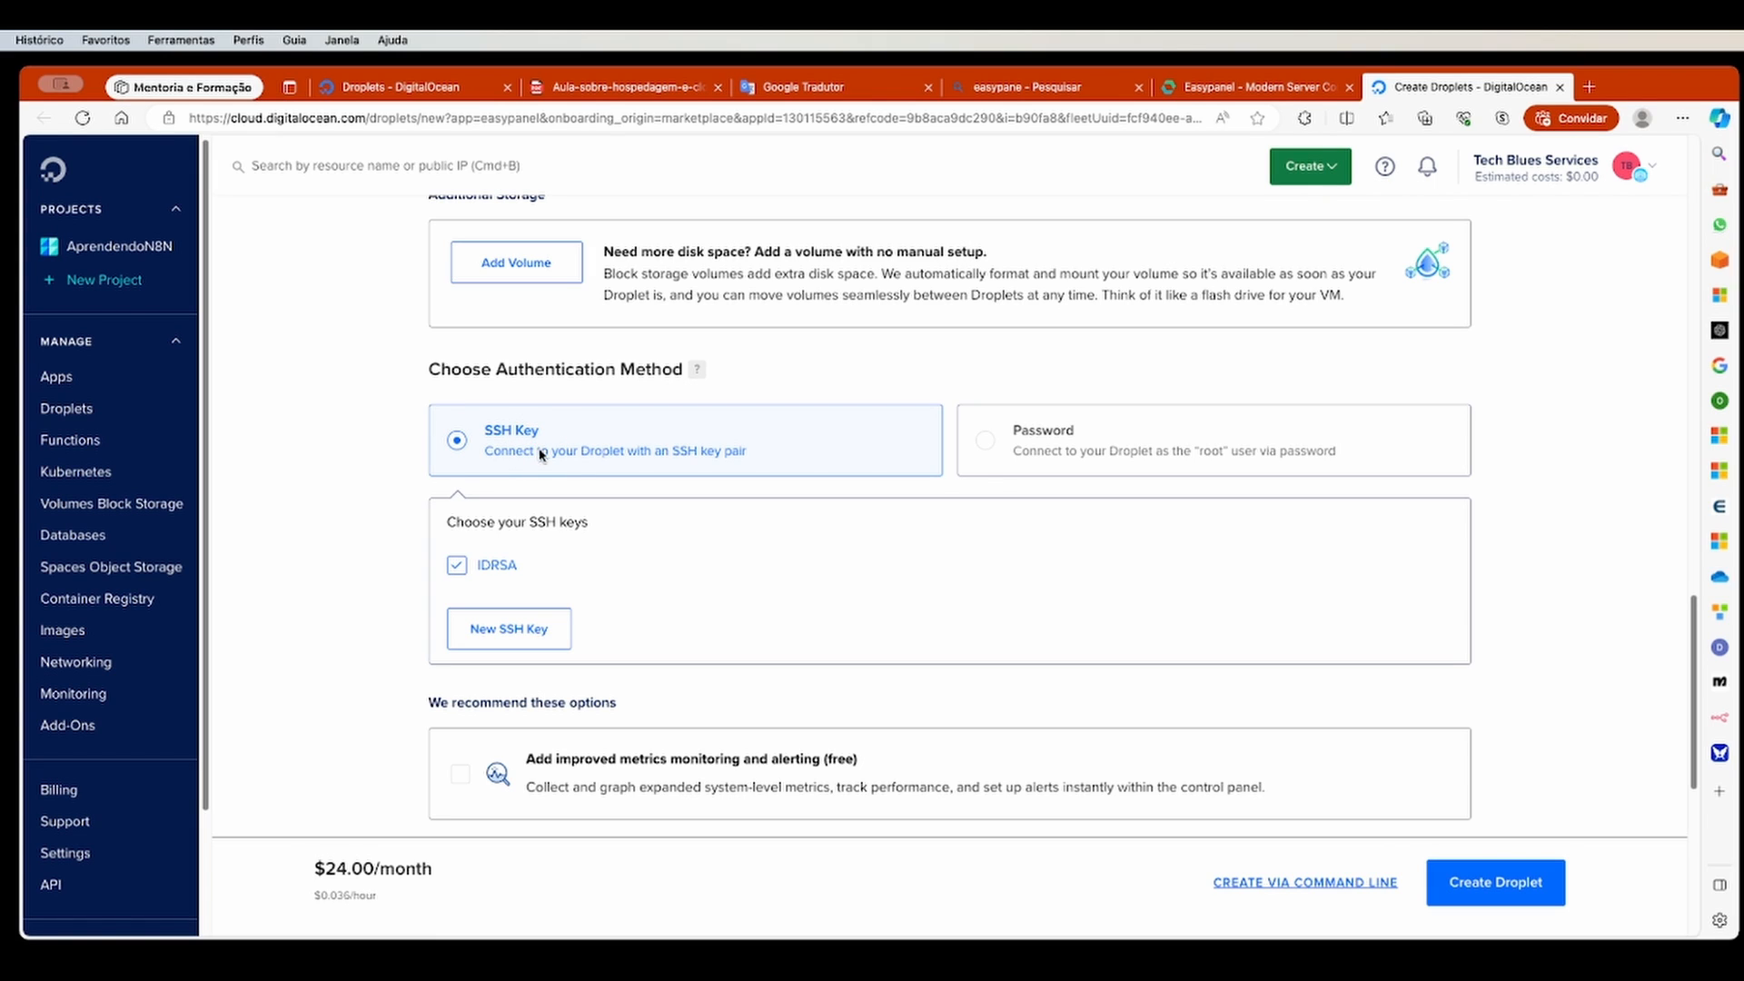
{"action": "left_click", "coordinate": [1011, 446]}
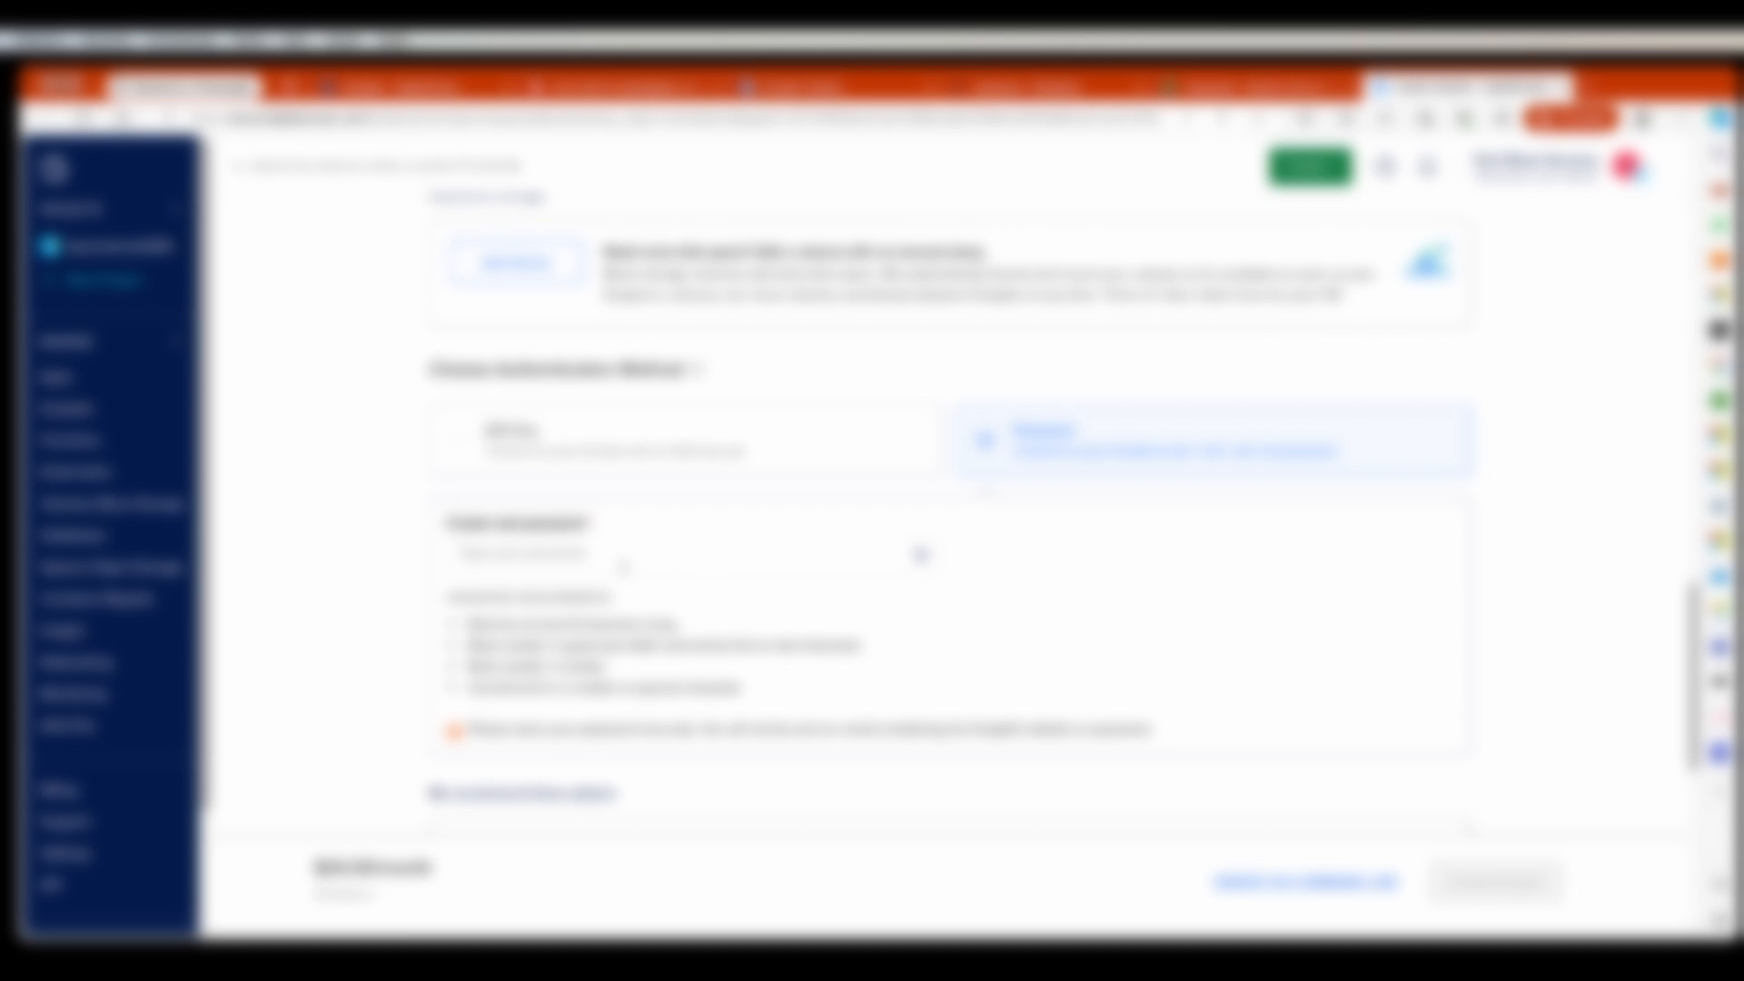
{"action": "left_click", "coordinate": [627, 559]}
{"action": "type", "text": "*"}
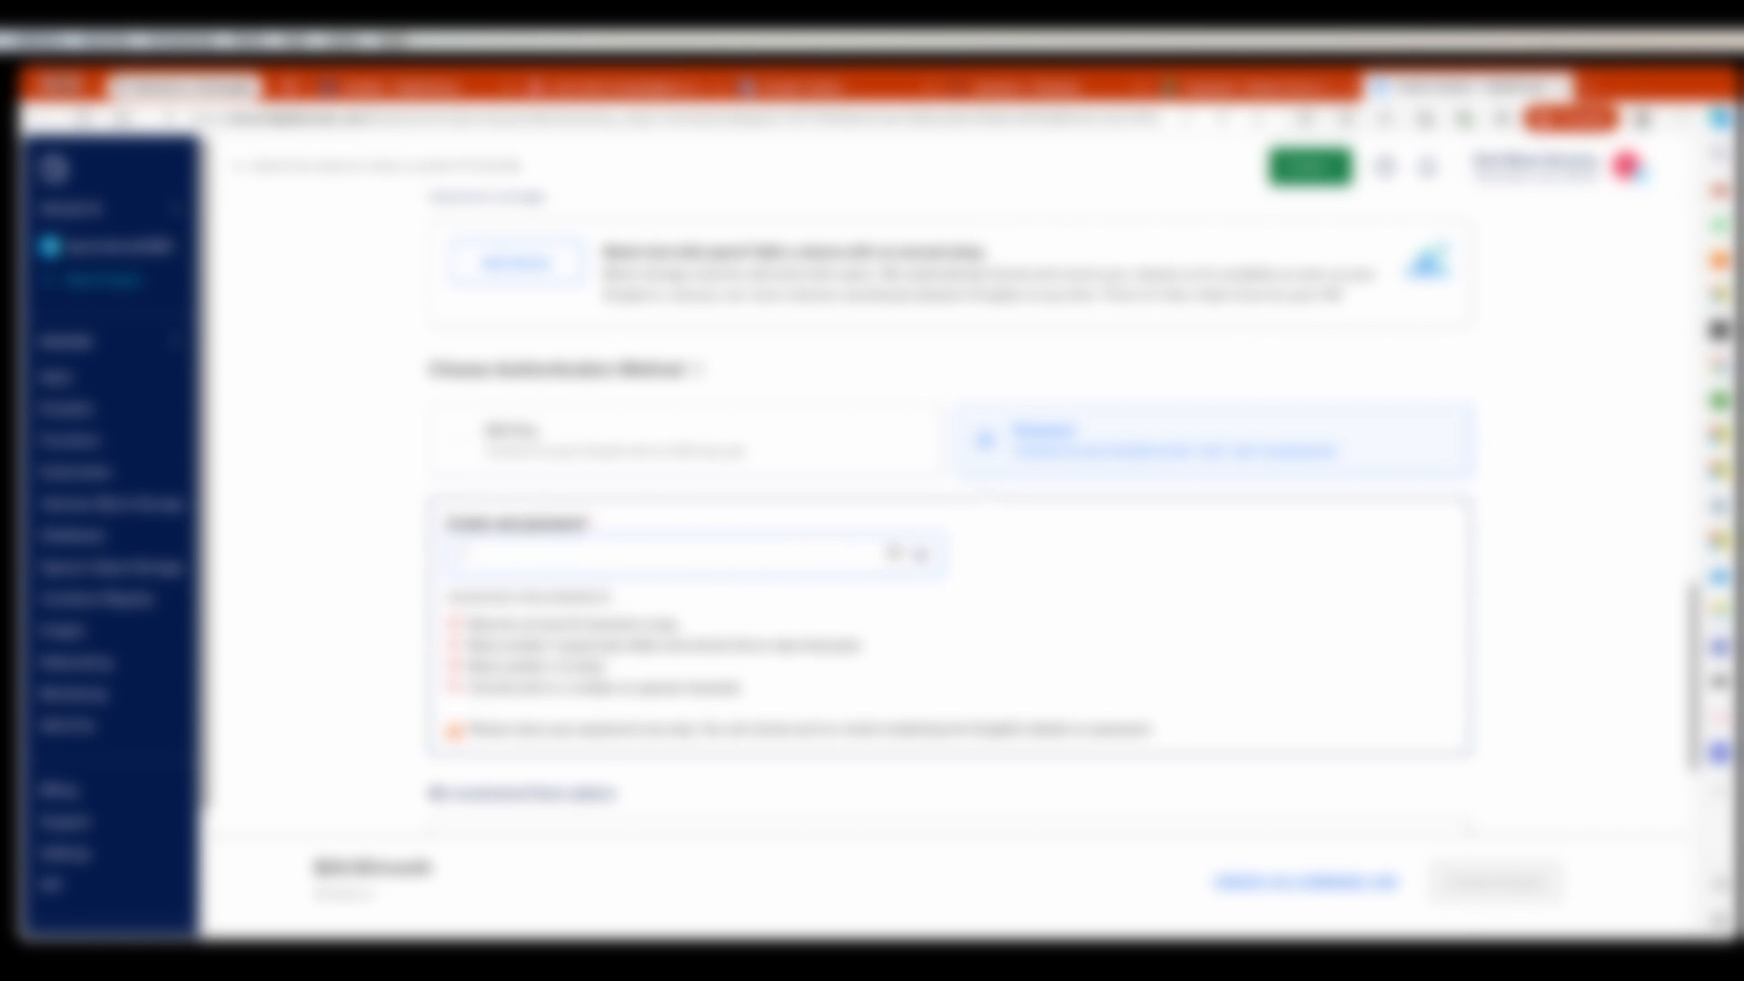
{"action": "type", "text": "*******"}
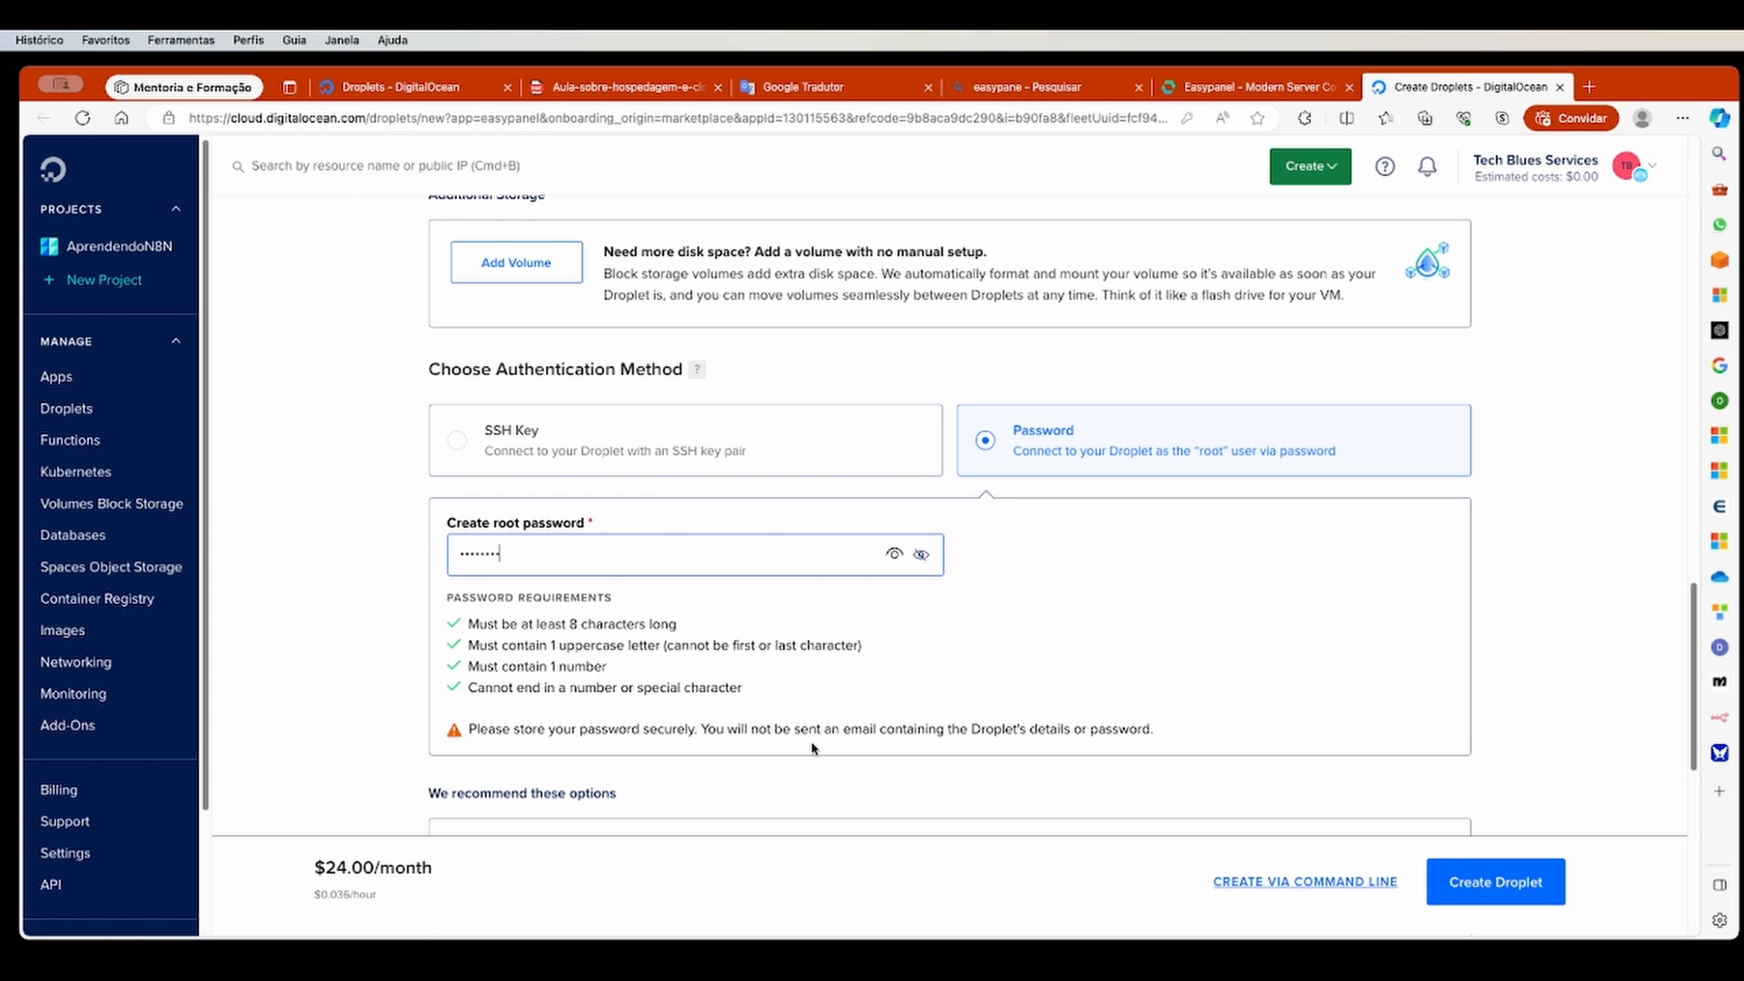
Step: Enable the free improved metrics monitoring and alerting option for the Droplet
{"action": "scroll", "coordinate": [1169, 596], "scroll_direction": "down", "scroll_amount": 2}
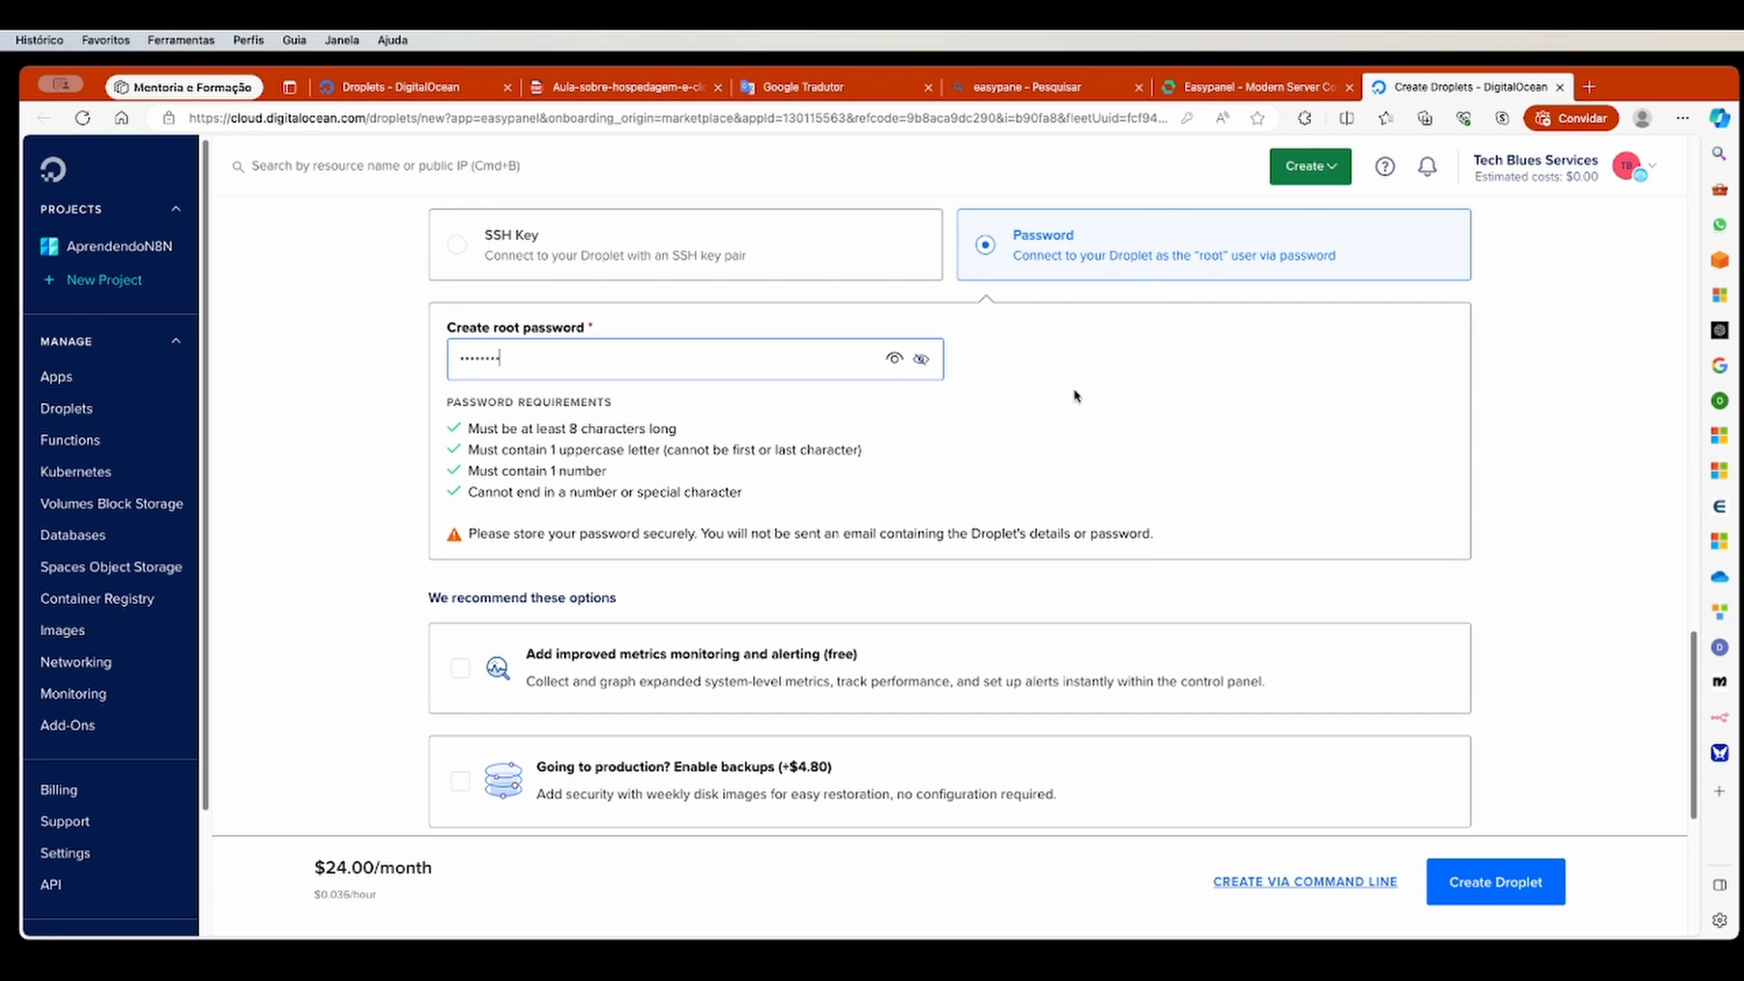
{"action": "scroll", "coordinate": [952, 549], "scroll_direction": "down", "scroll_amount": 1}
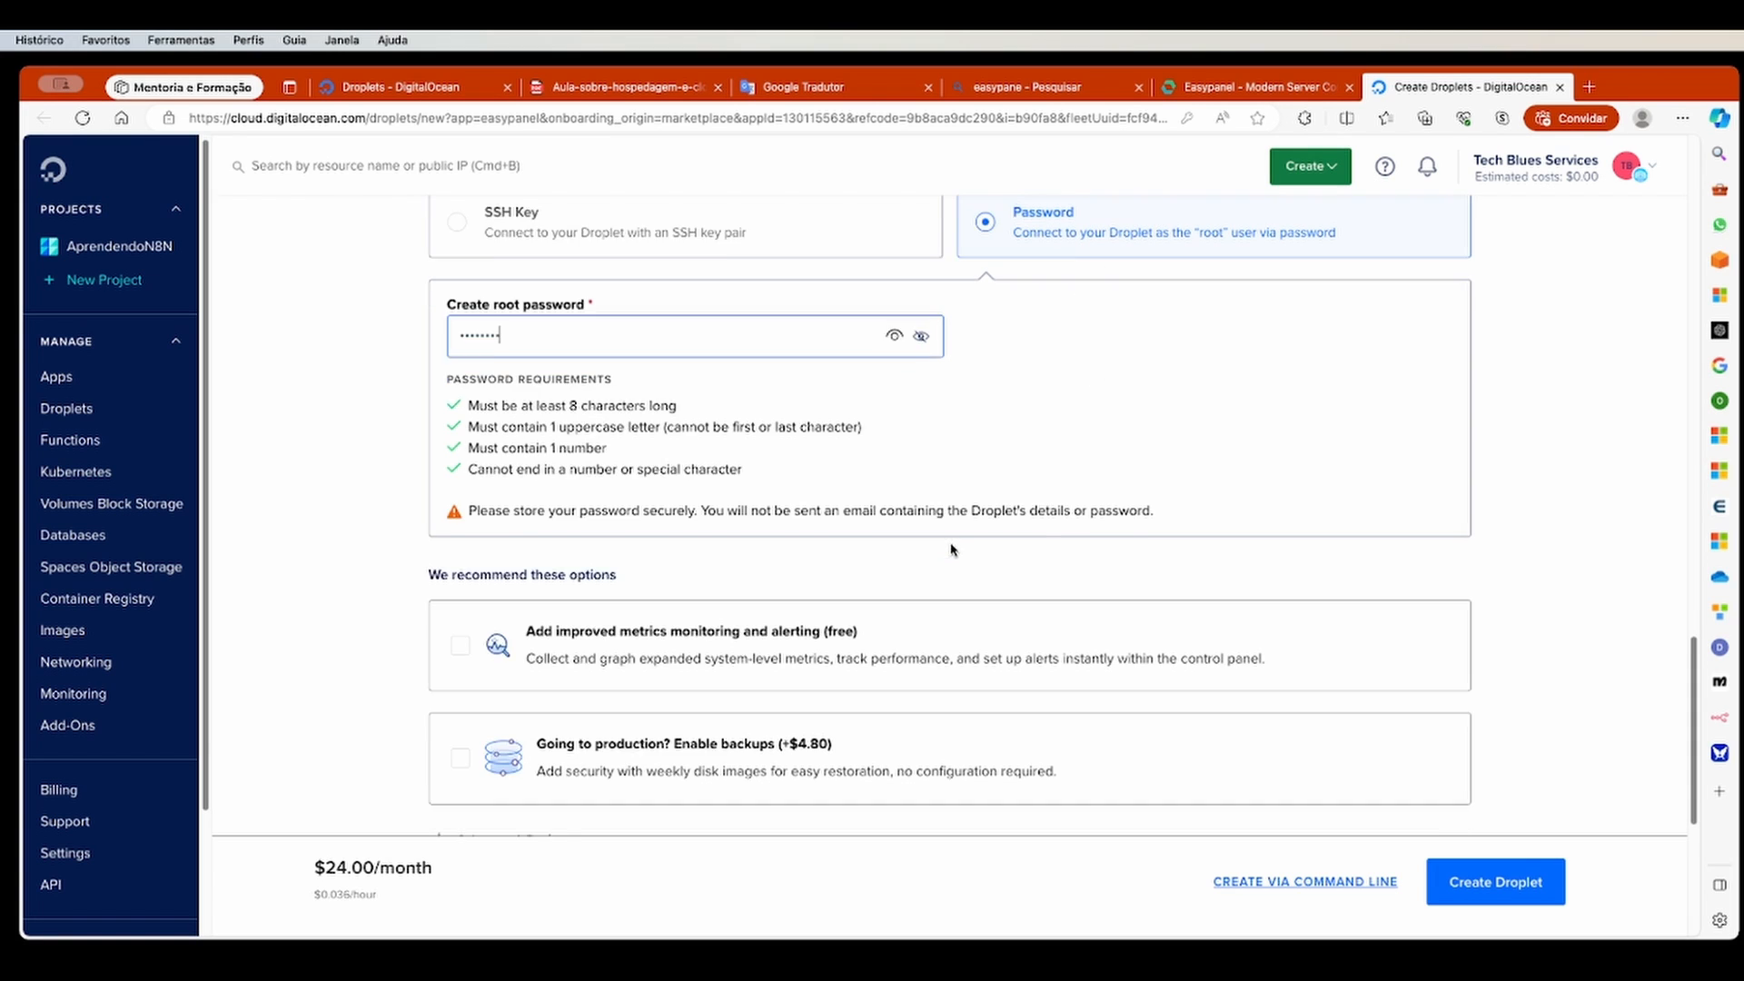
{"action": "scroll", "coordinate": [952, 550], "scroll_direction": "down", "scroll_amount": 2}
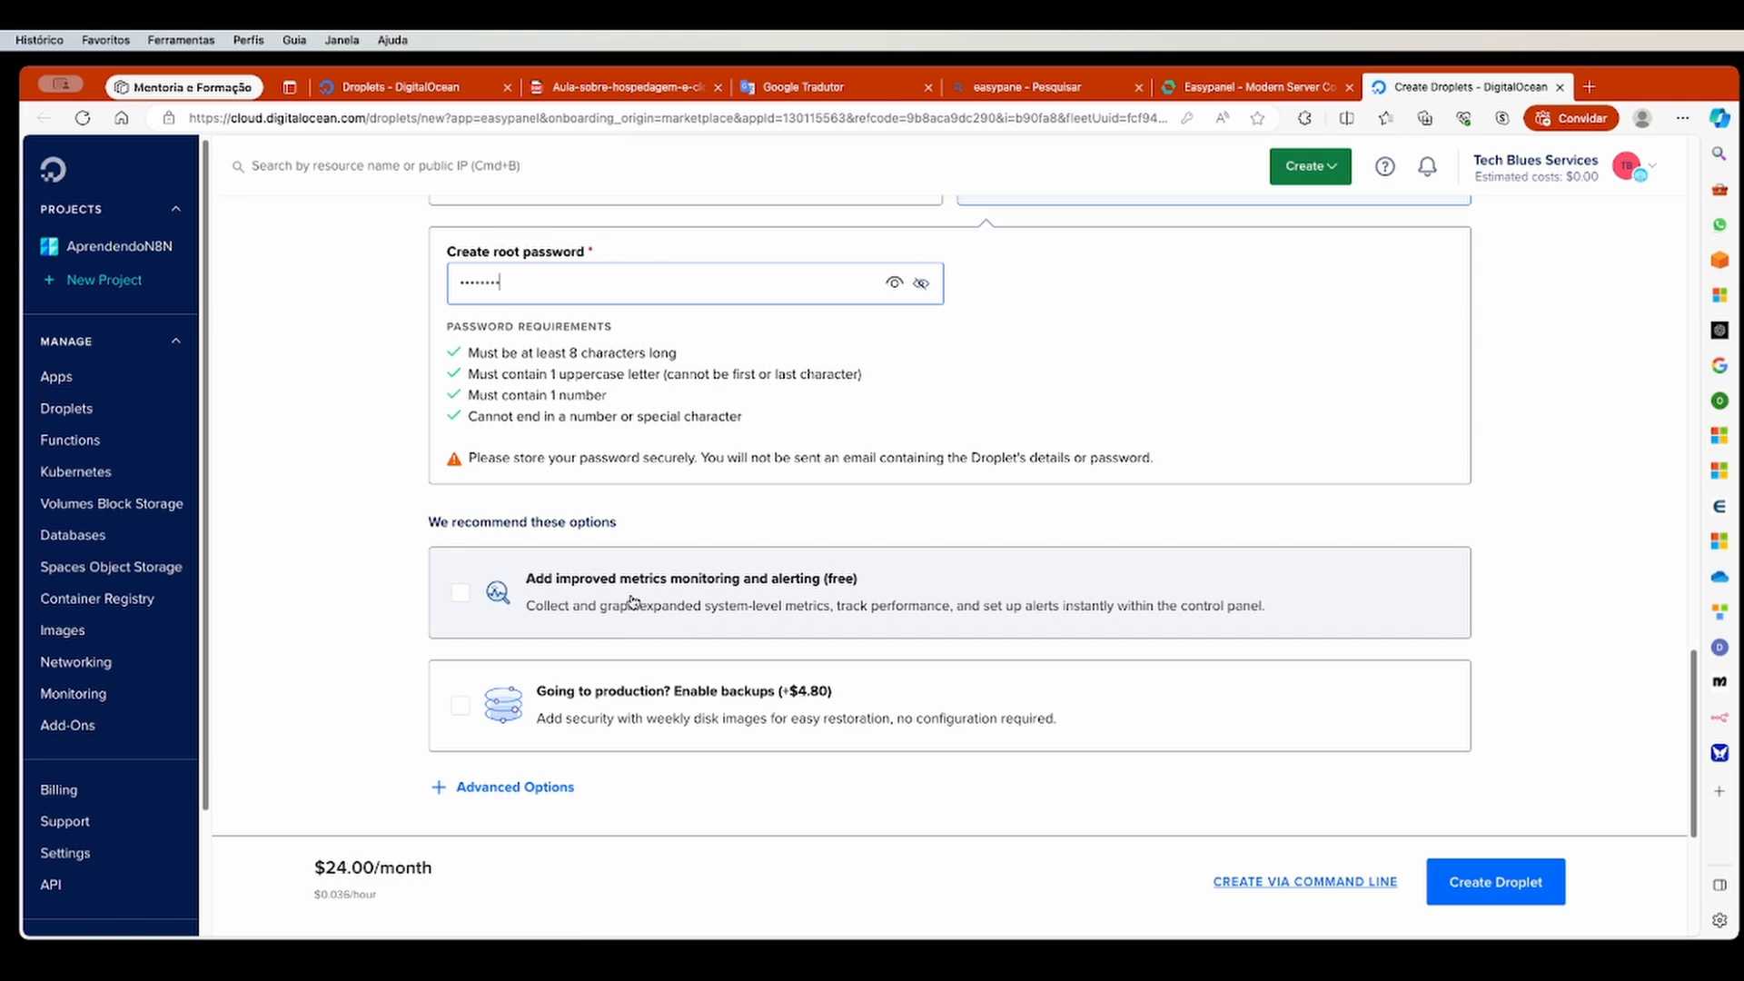
{"action": "left_click", "coordinate": [543, 591]}
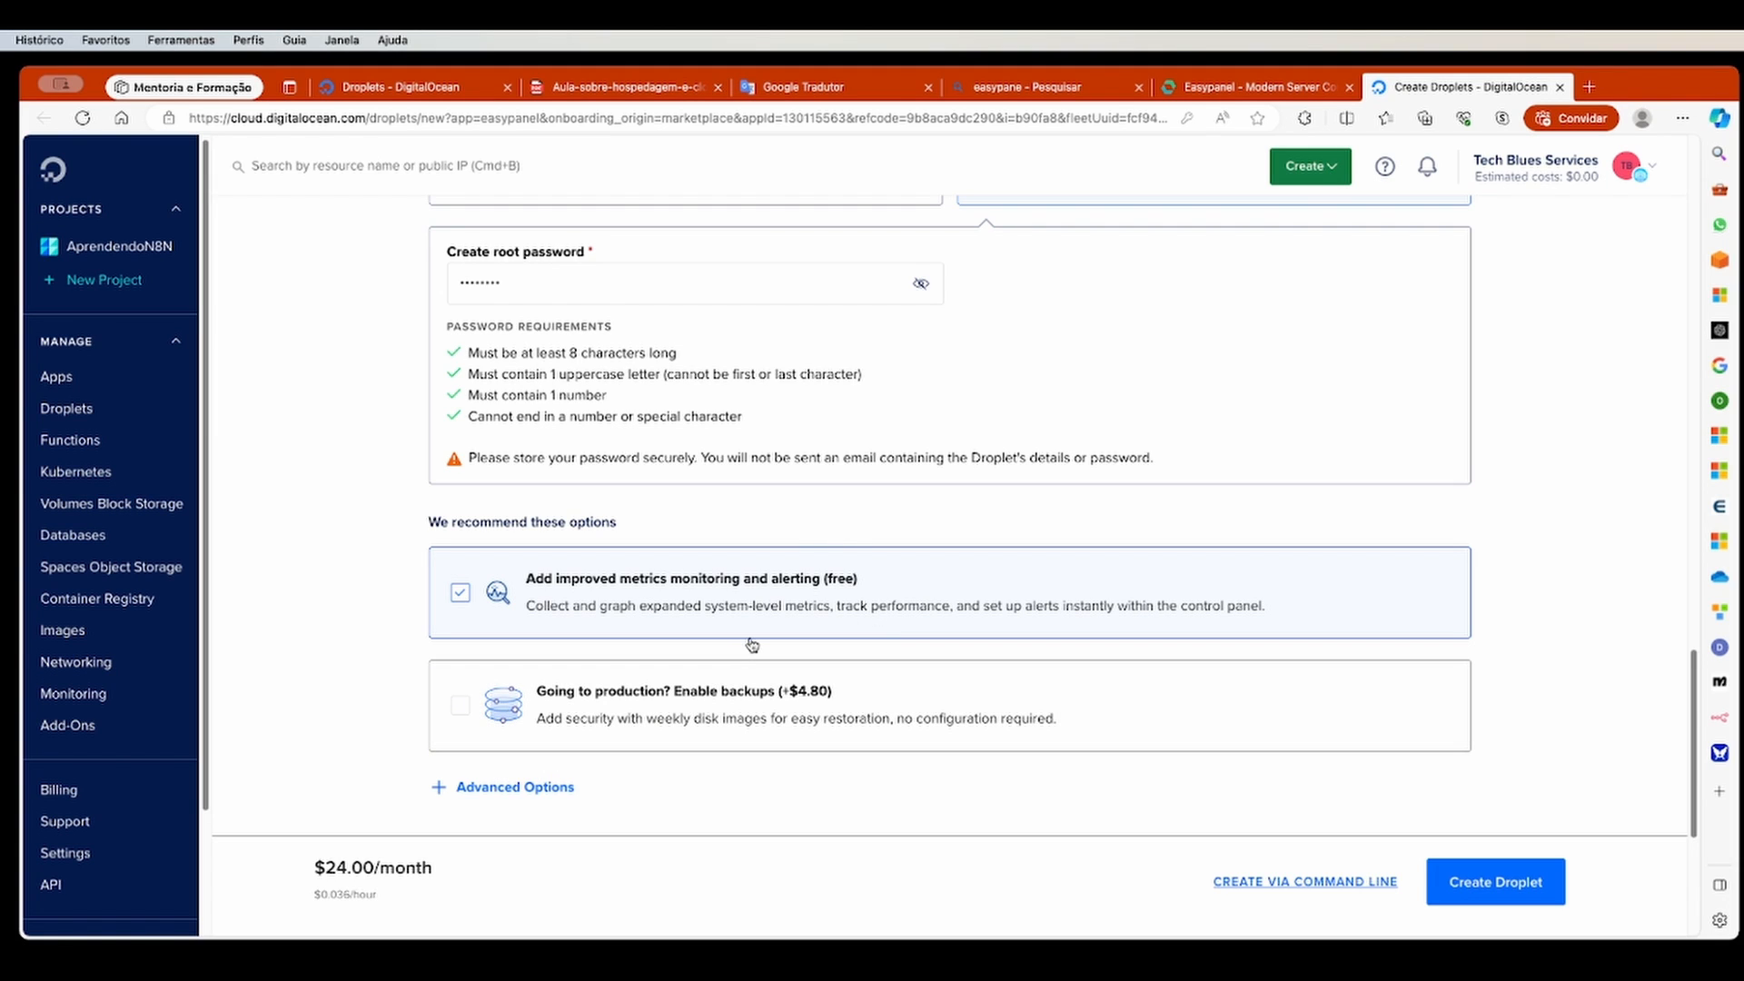
Step: Enable the +$4.80 backups option for the Droplet and shorten its hostname to easypanel-1
{"action": "left_click", "coordinate": [707, 701]}
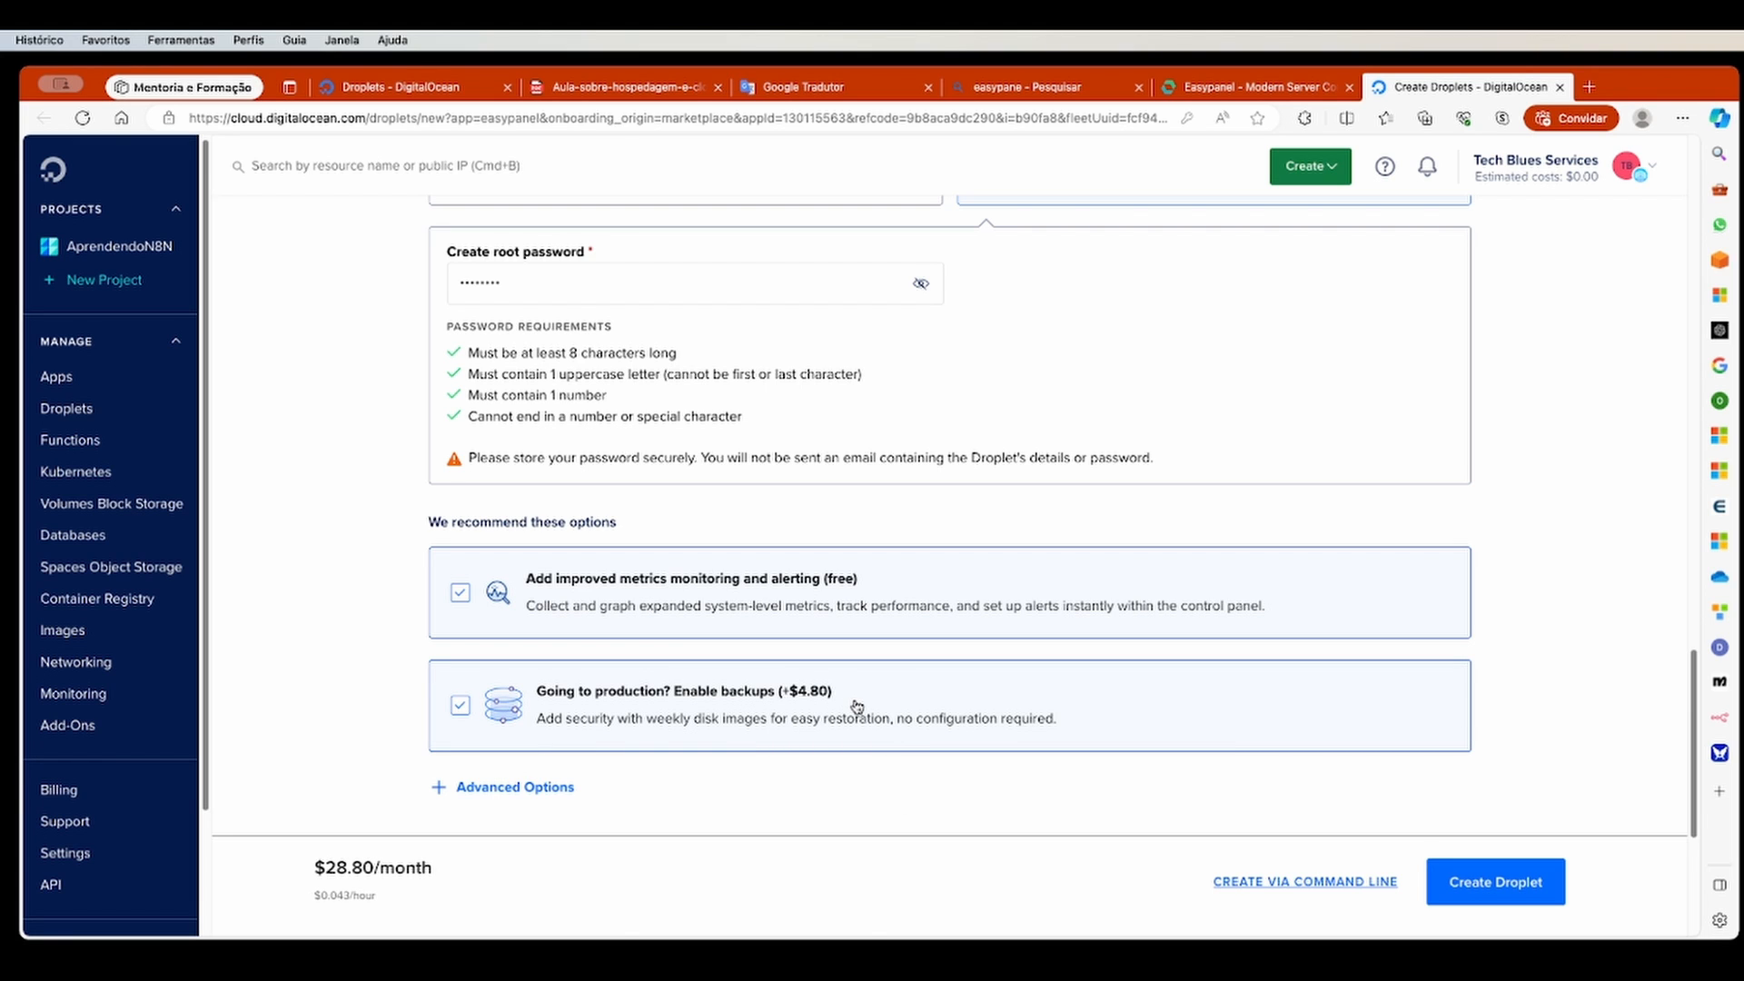
{"action": "scroll", "coordinate": [863, 709], "scroll_direction": "down", "scroll_amount": 2}
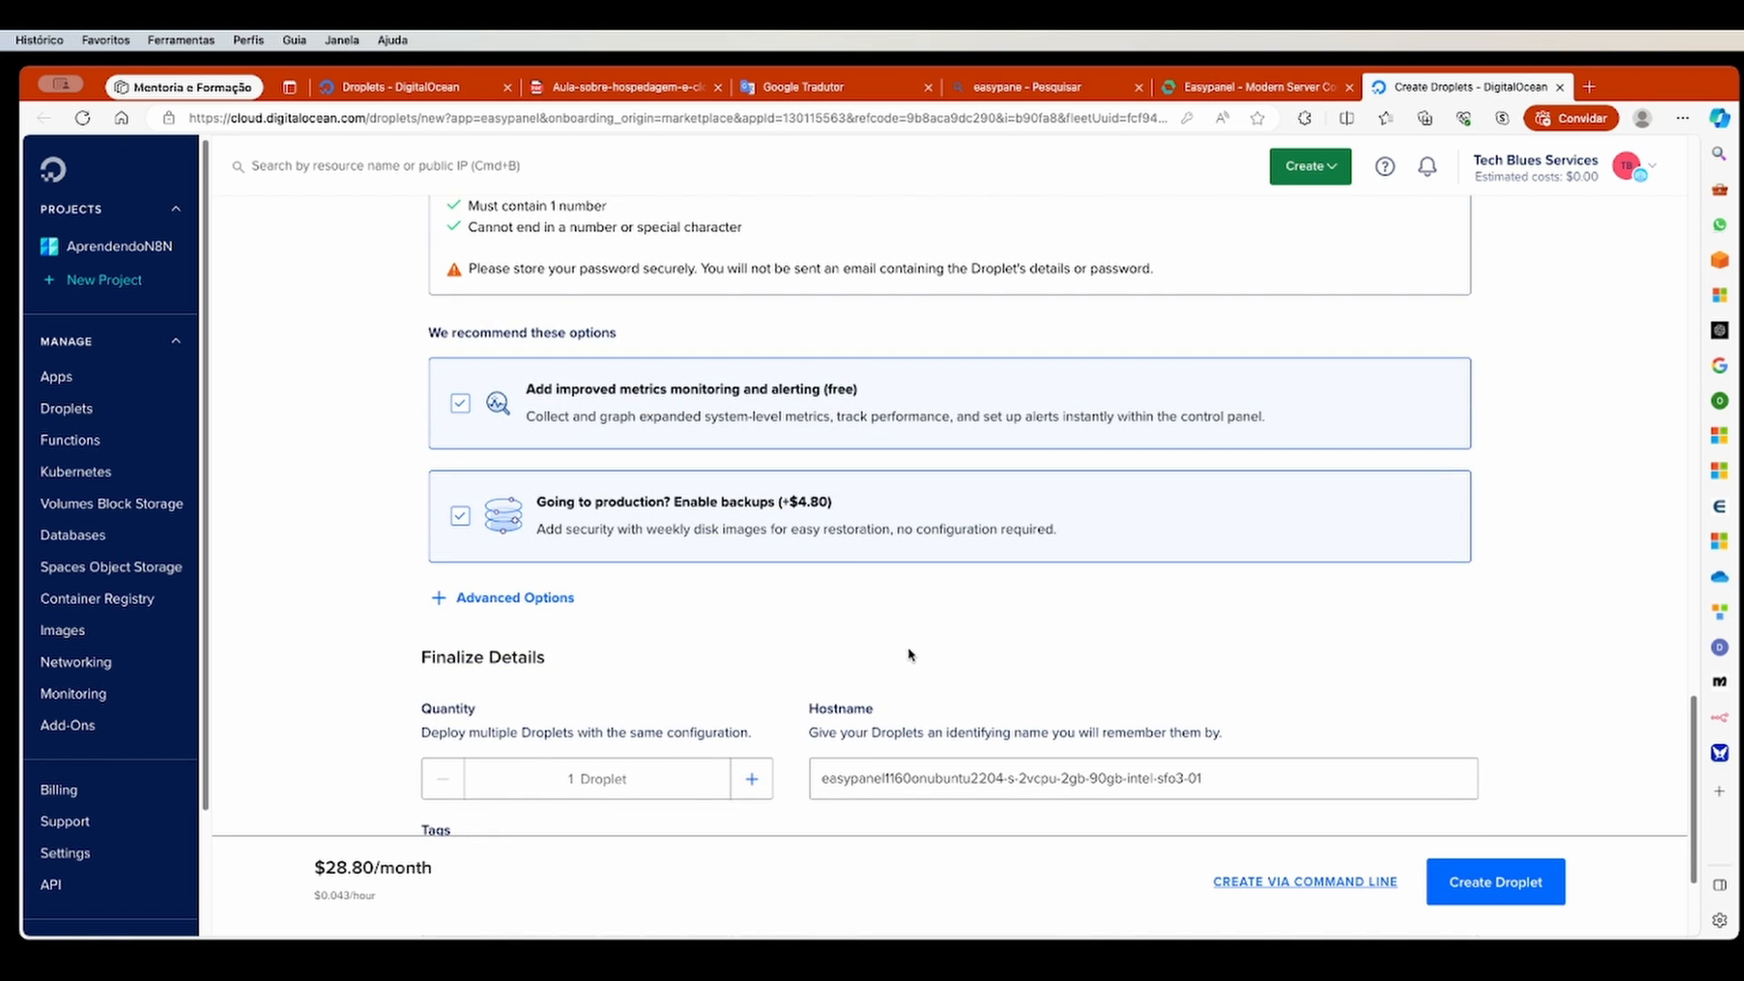
{"action": "scroll", "coordinate": [945, 656], "scroll_direction": "down", "scroll_amount": 2}
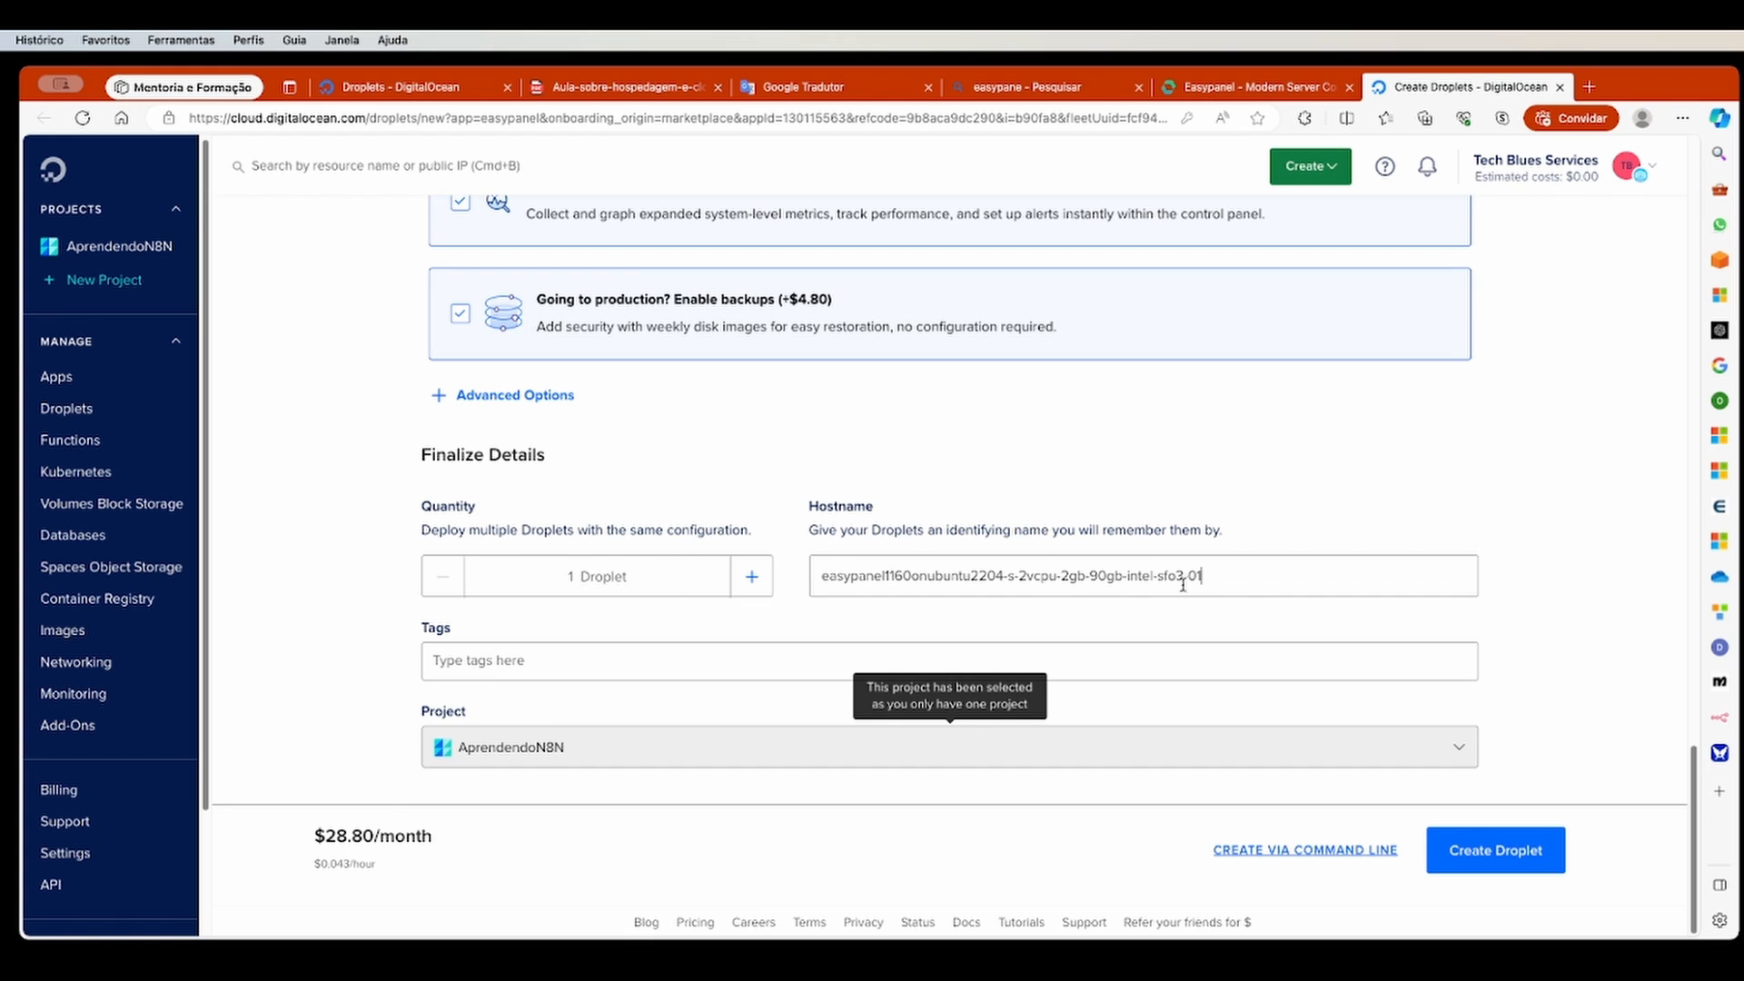
{"action": "left_click_drag", "start_coordinate": [1186, 581], "coordinate": [899, 577]}
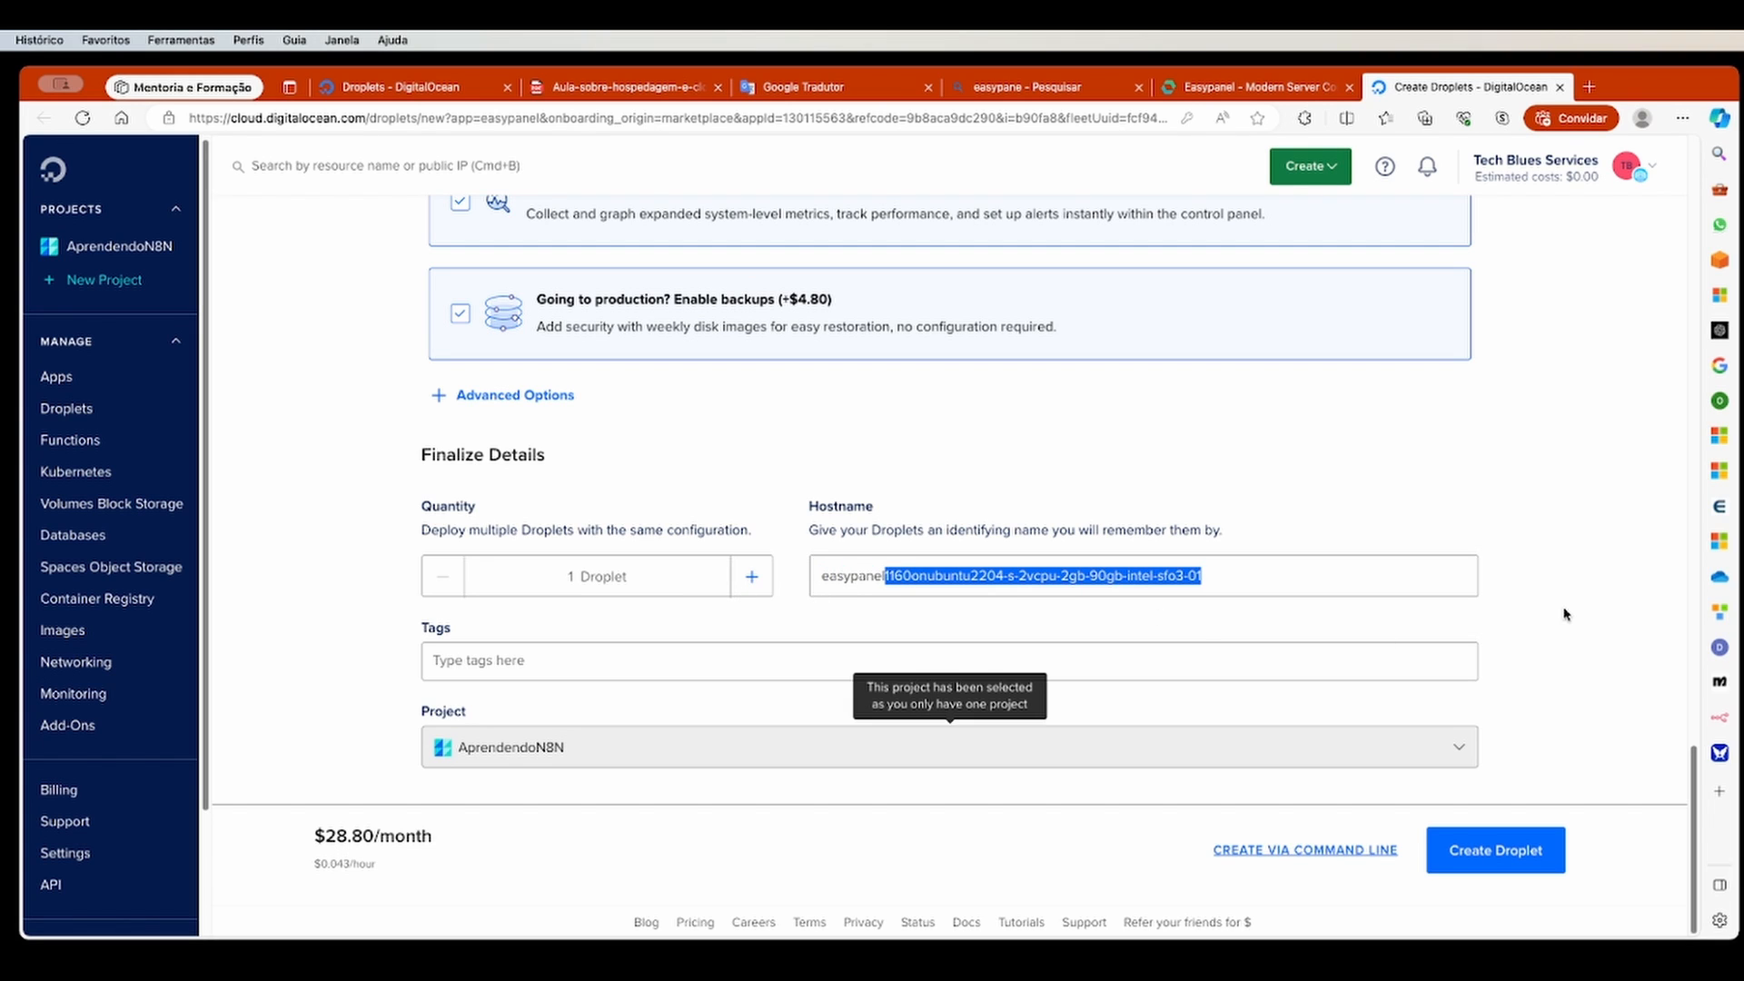
{"action": "key", "text": "BackSpace"}
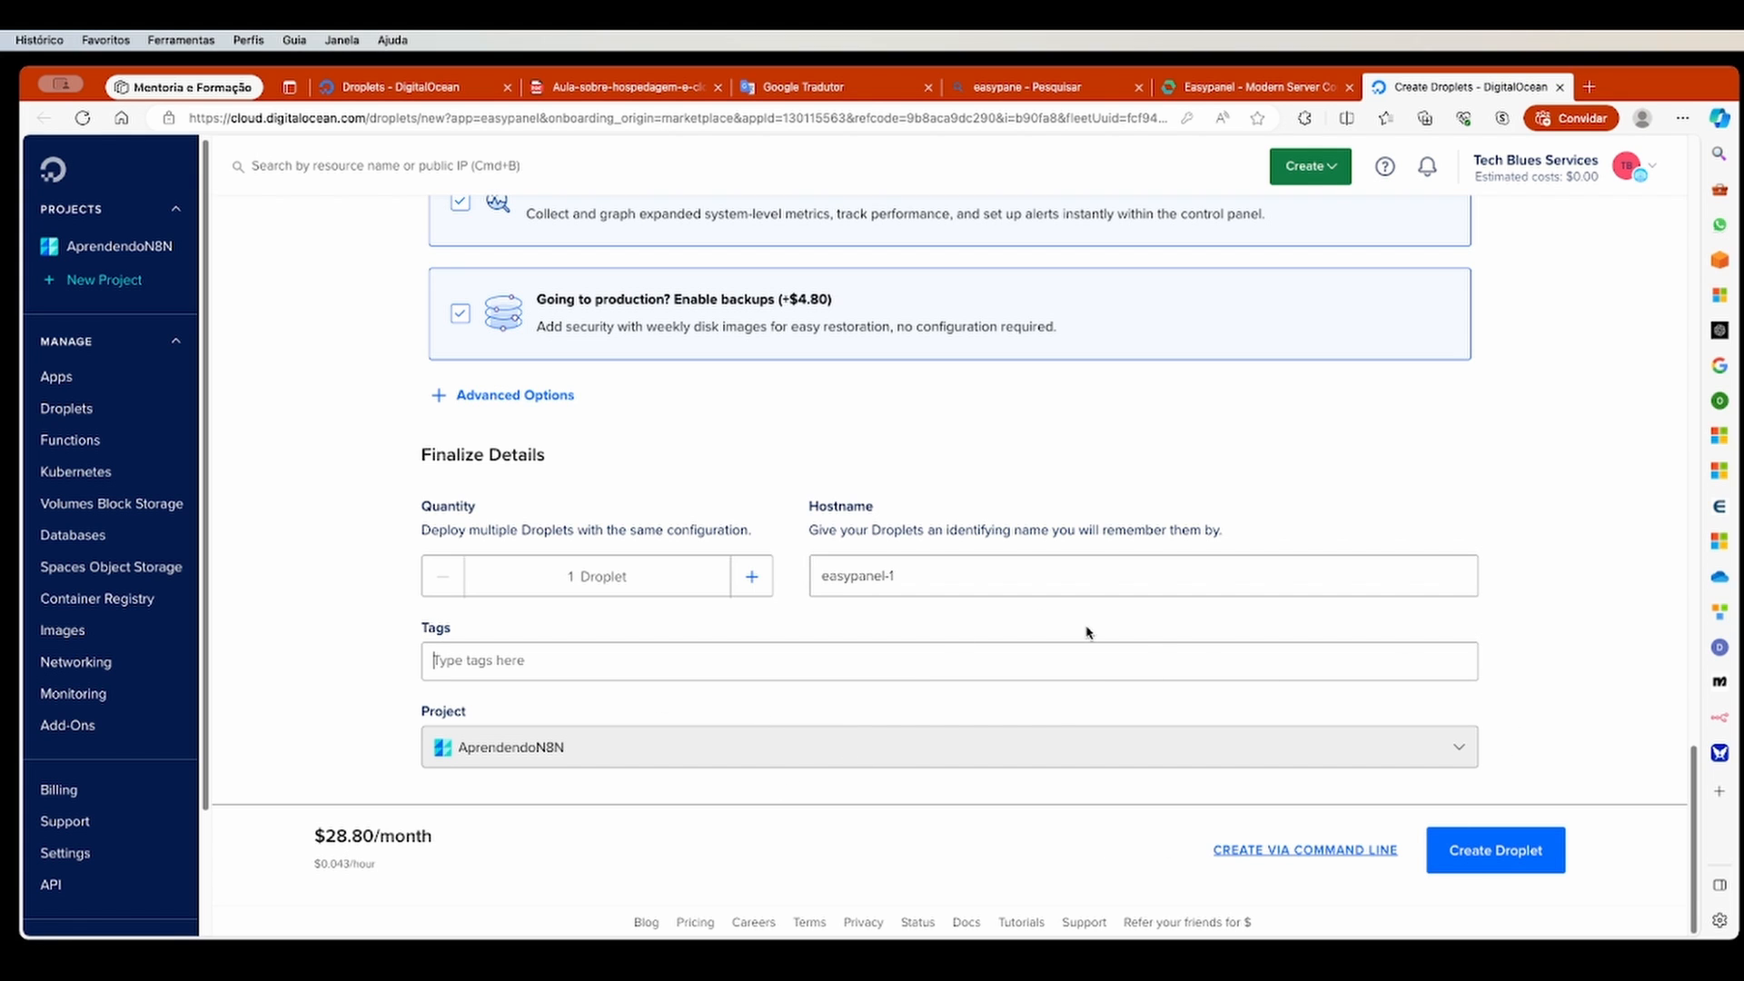
Step: Review the Droplet's root password, size, Easypanel image and datacenter region in the creation form
{"action": "scroll", "coordinate": [1169, 527], "scroll_direction": "up", "scroll_amount": 2}
{"action": "scroll", "coordinate": [1169, 527], "scroll_direction": "up", "scroll_amount": 10}
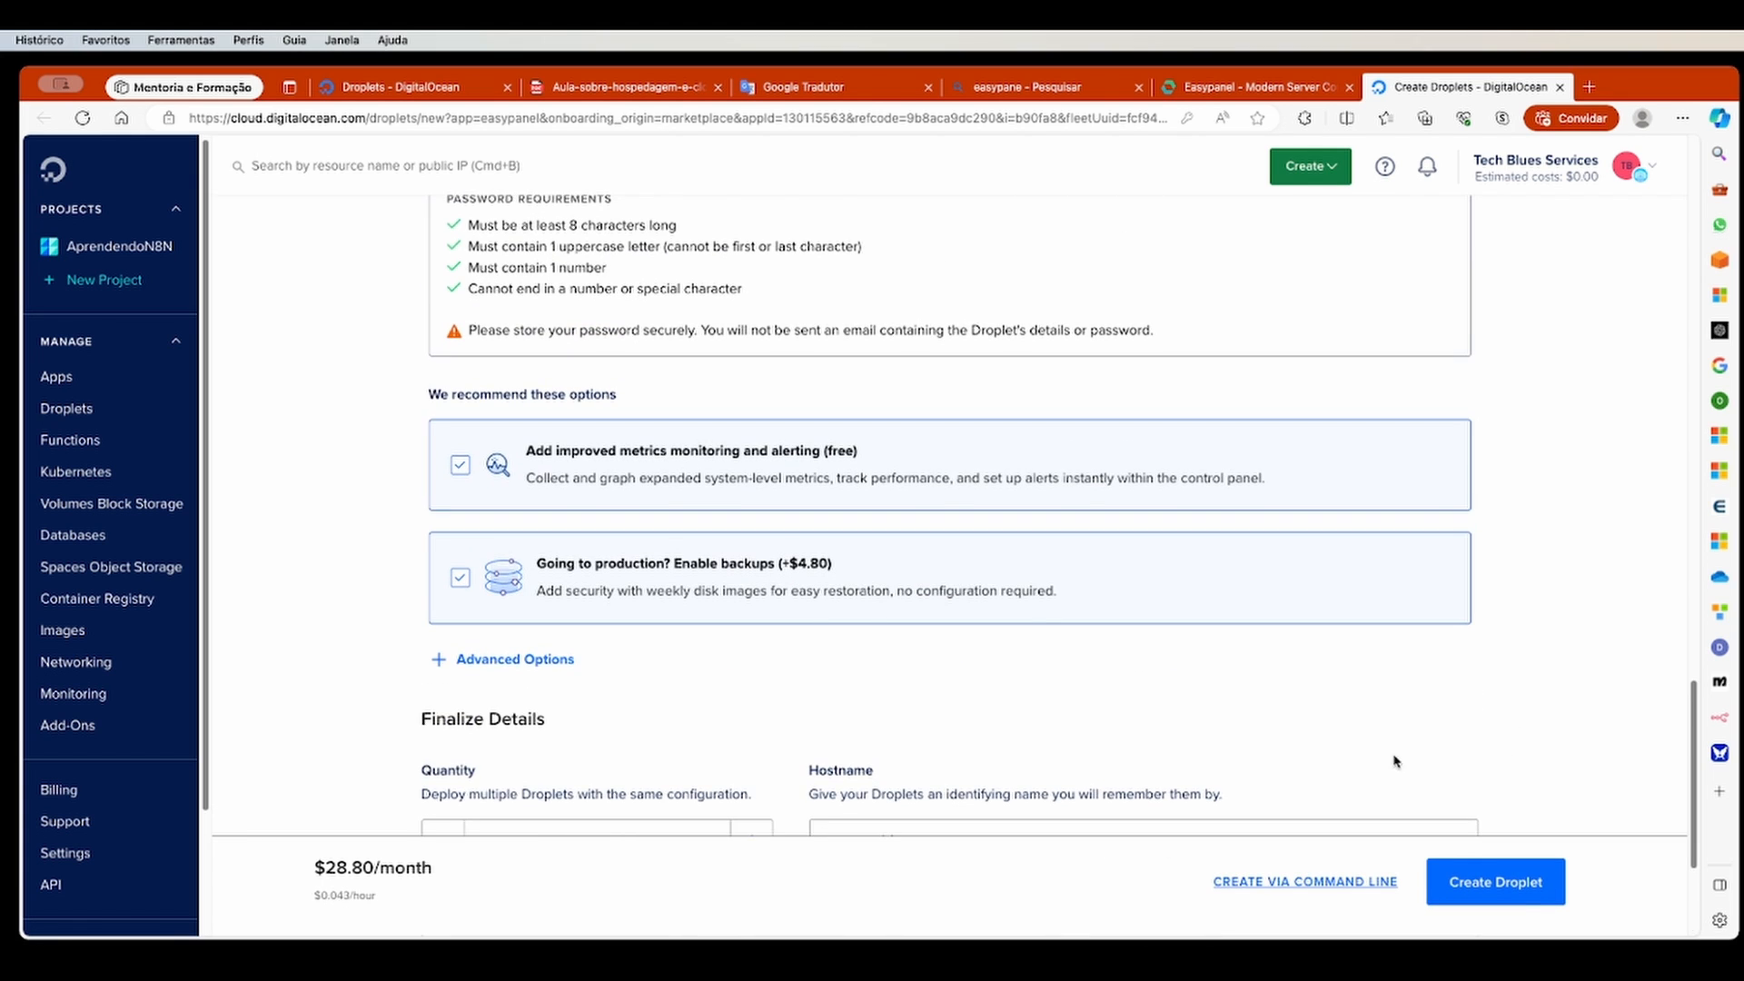
{"action": "scroll", "coordinate": [717, 447], "scroll_direction": "up", "scroll_amount": 2}
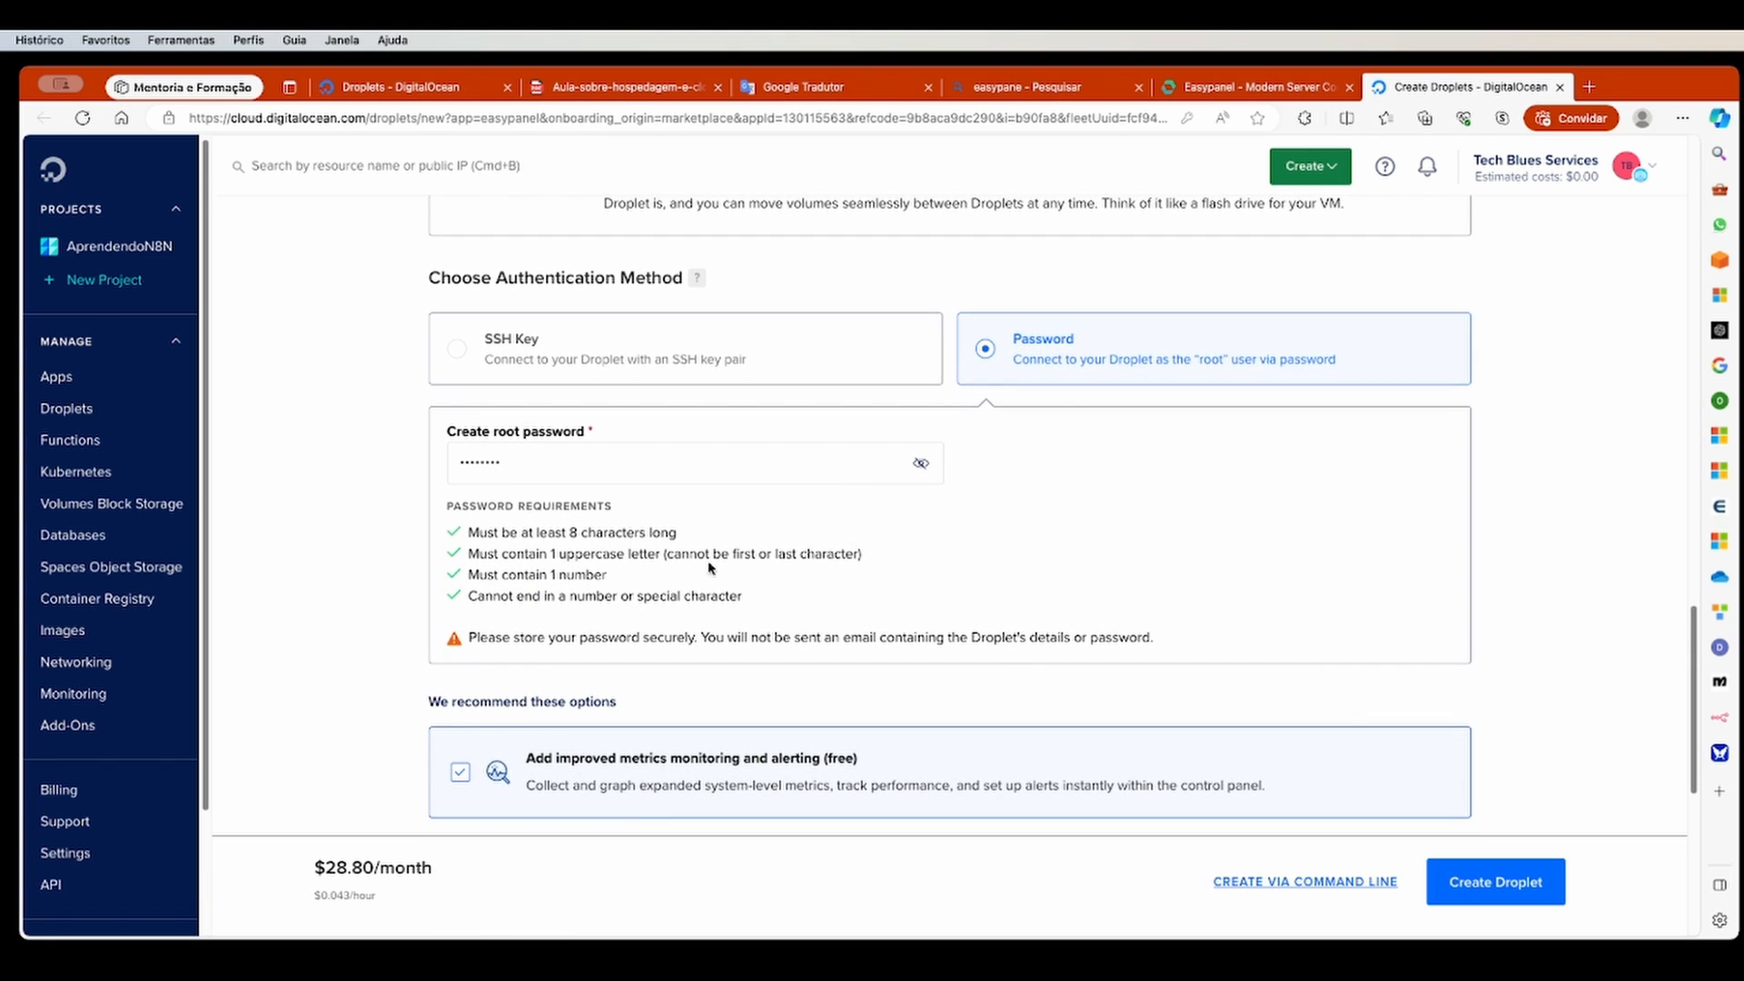
{"action": "left_click", "coordinate": [907, 463]}
{"action": "left_click", "coordinate": [923, 466]}
{"action": "scroll", "coordinate": [1166, 554], "scroll_direction": "up", "scroll_amount": 20}
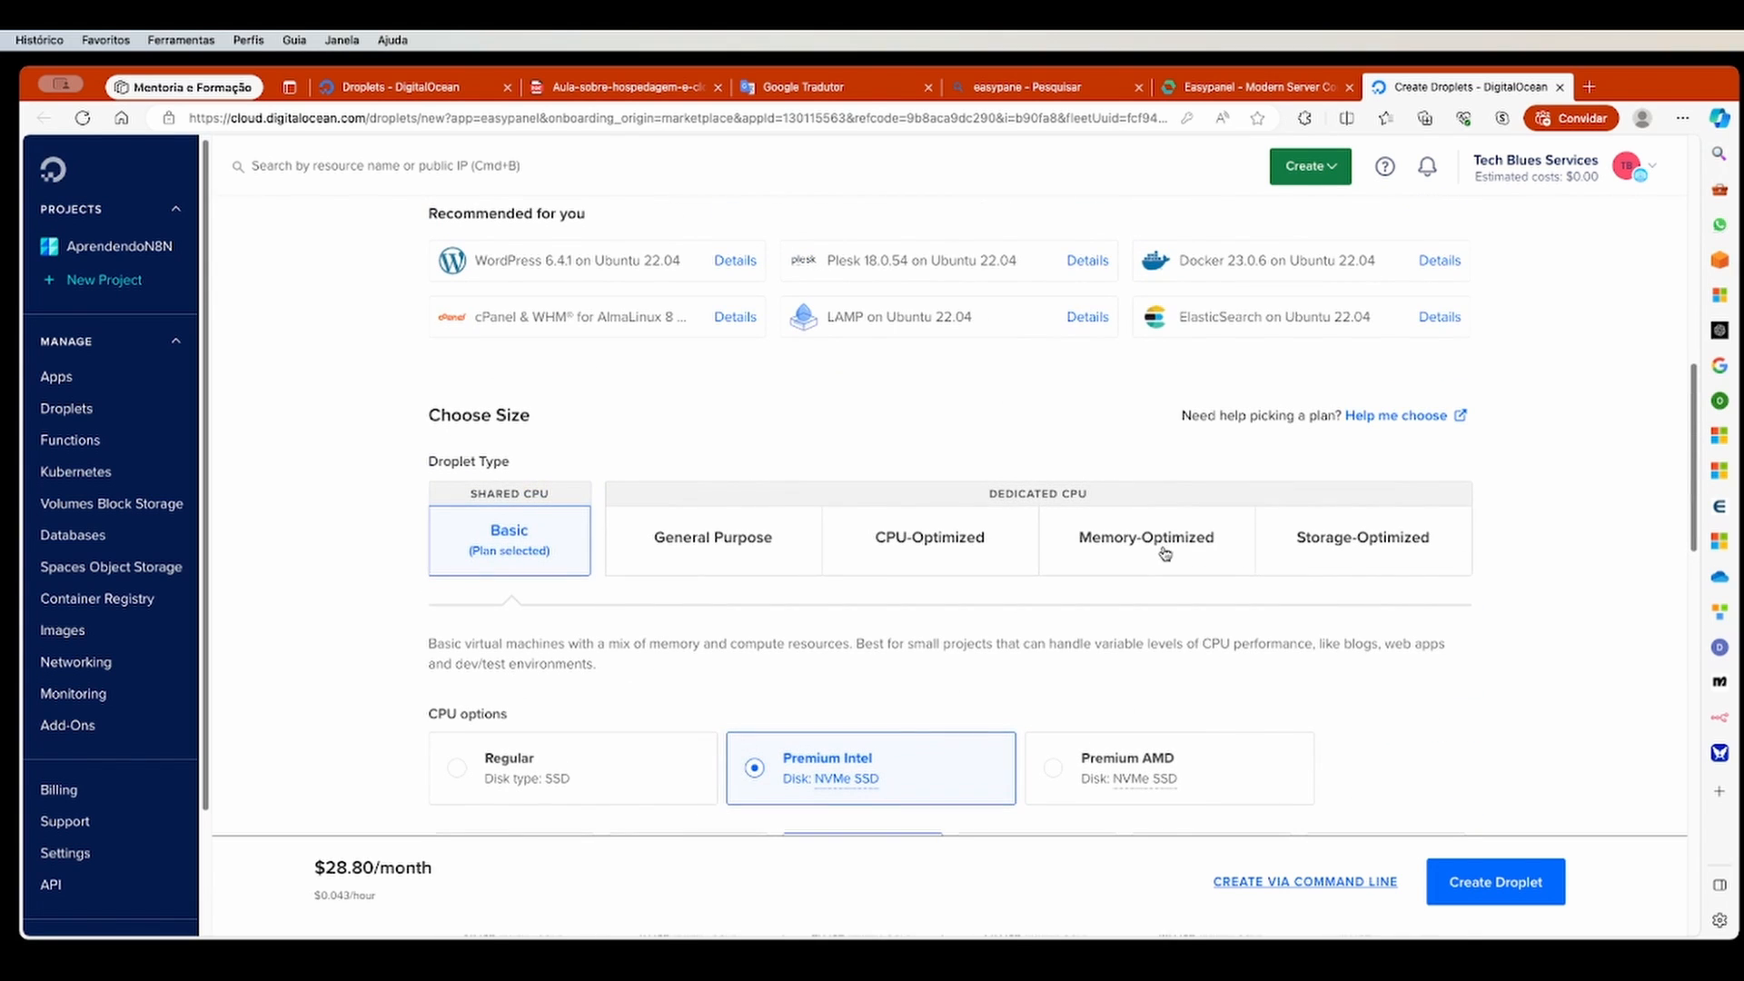
{"action": "scroll", "coordinate": [1039, 657], "scroll_direction": "up", "scroll_amount": 5}
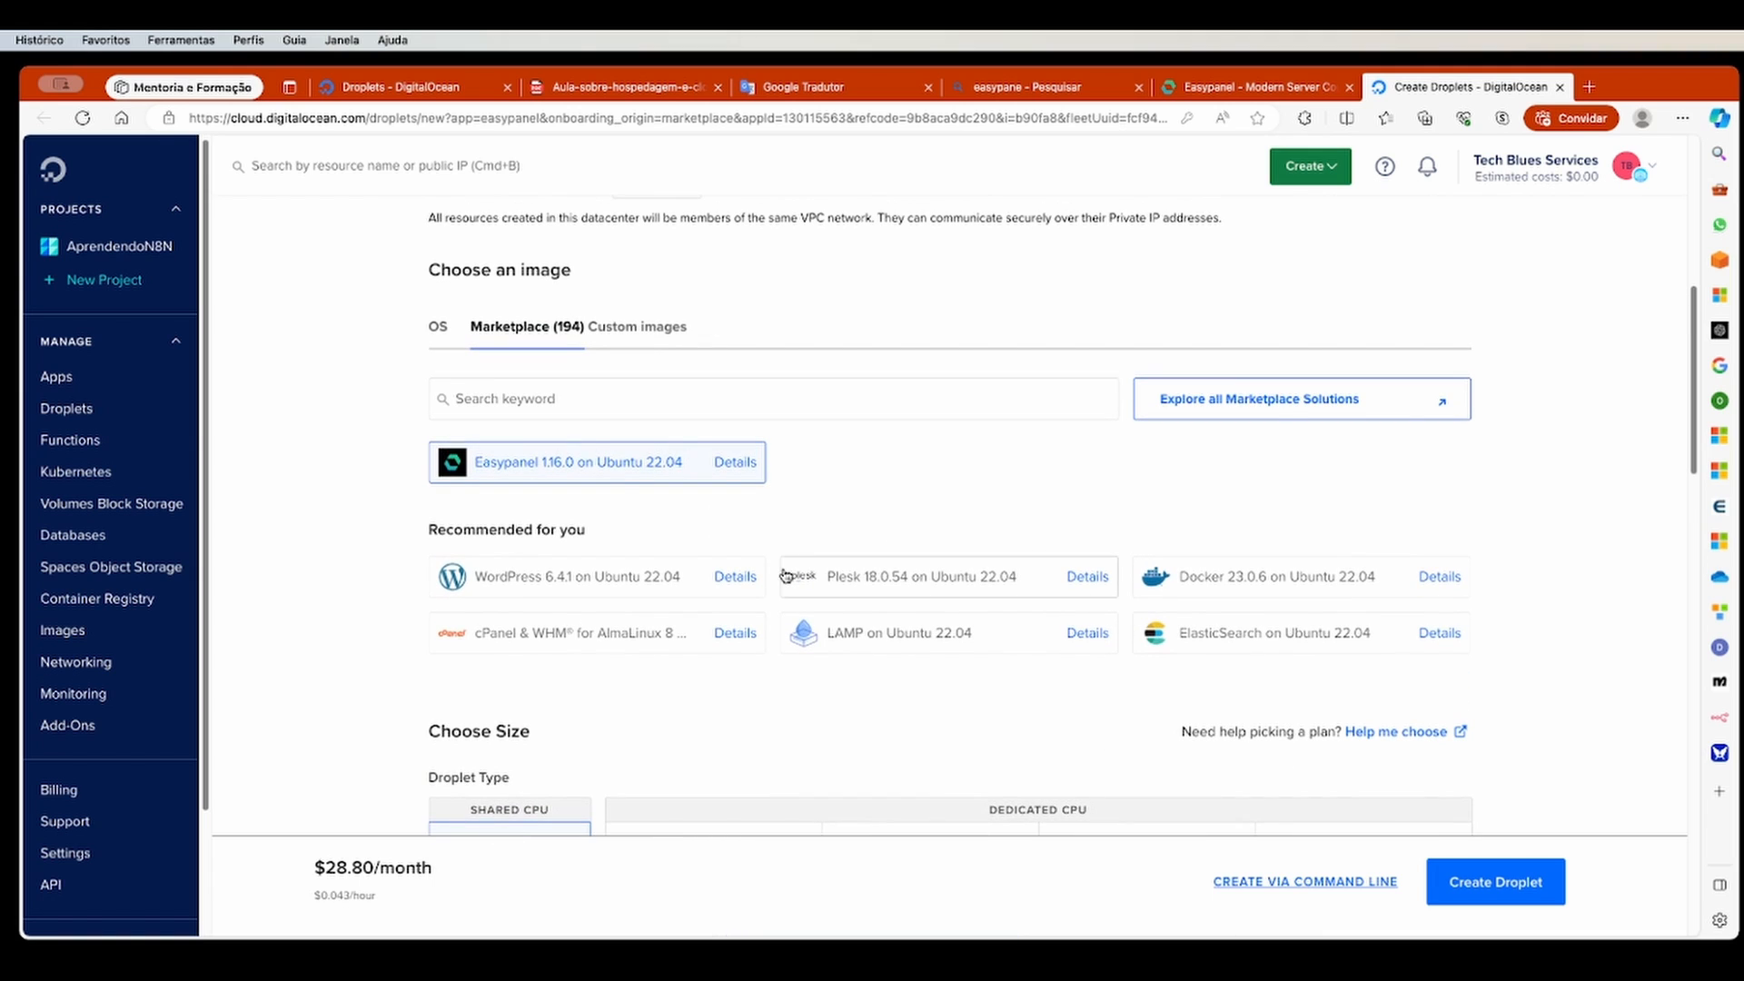
{"action": "scroll", "coordinate": [1649, 618], "scroll_direction": "up", "scroll_amount": 6}
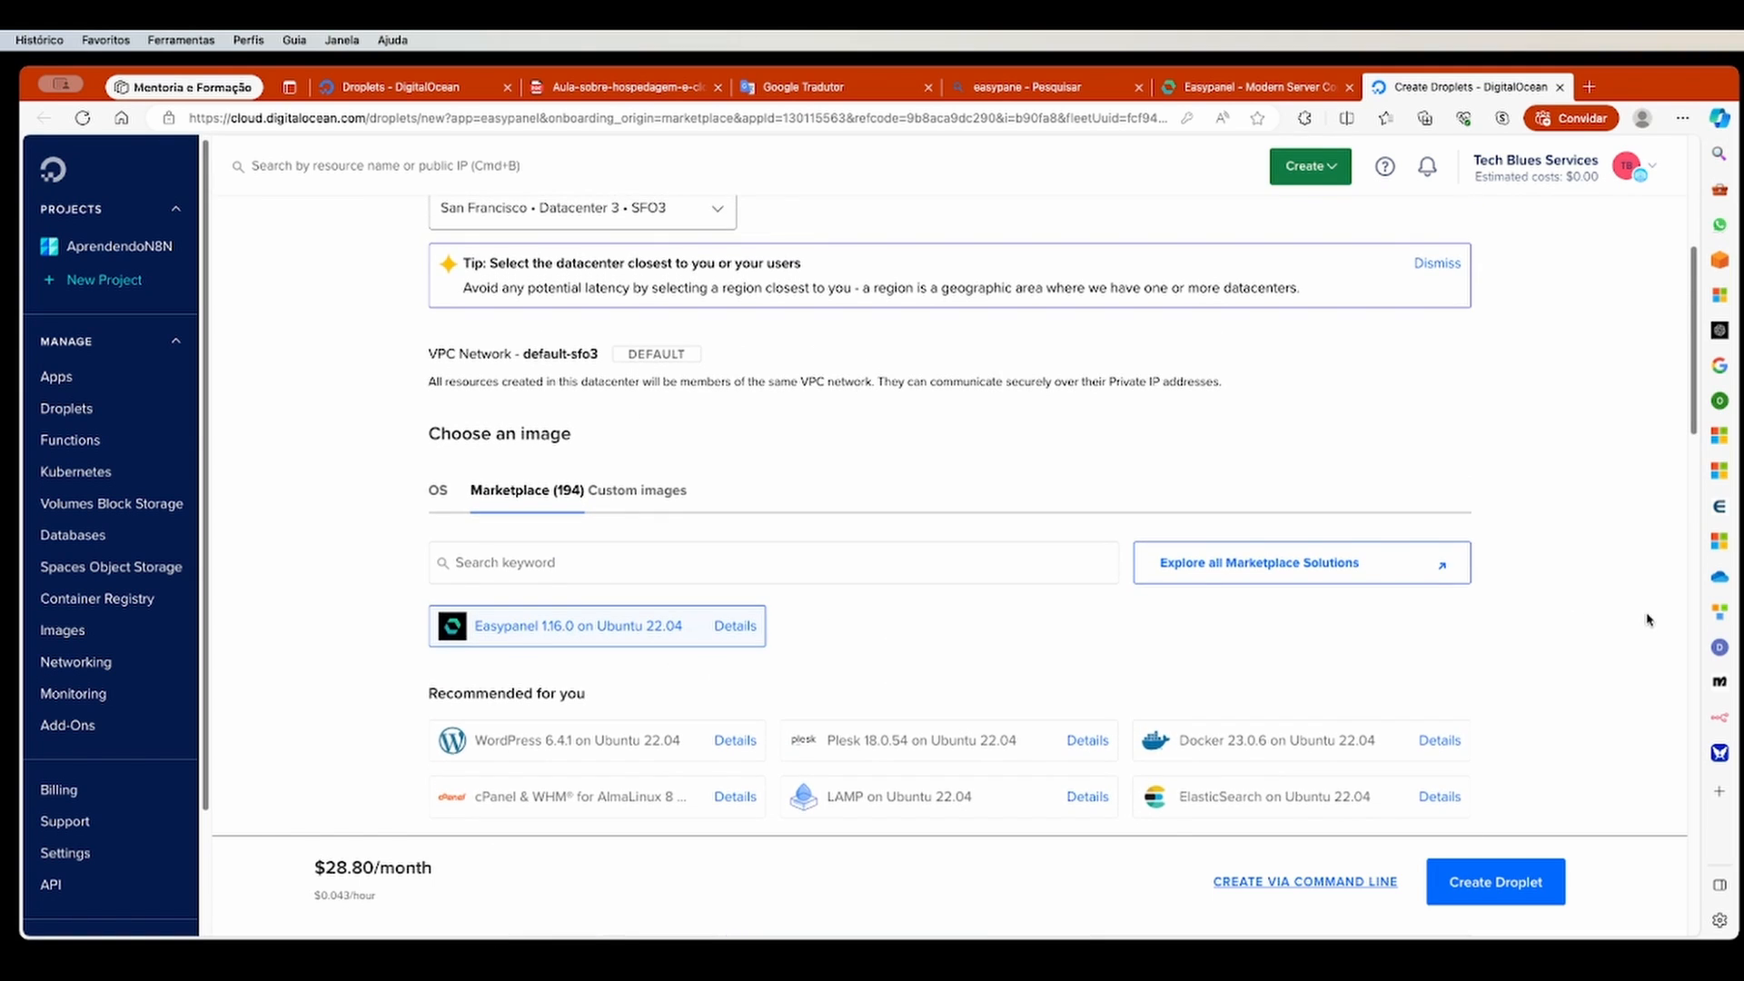
Step: Create the easypanel-1 Droplet with the configured settings
{"action": "scroll", "coordinate": [1654, 615], "scroll_direction": "down", "scroll_amount": 20}
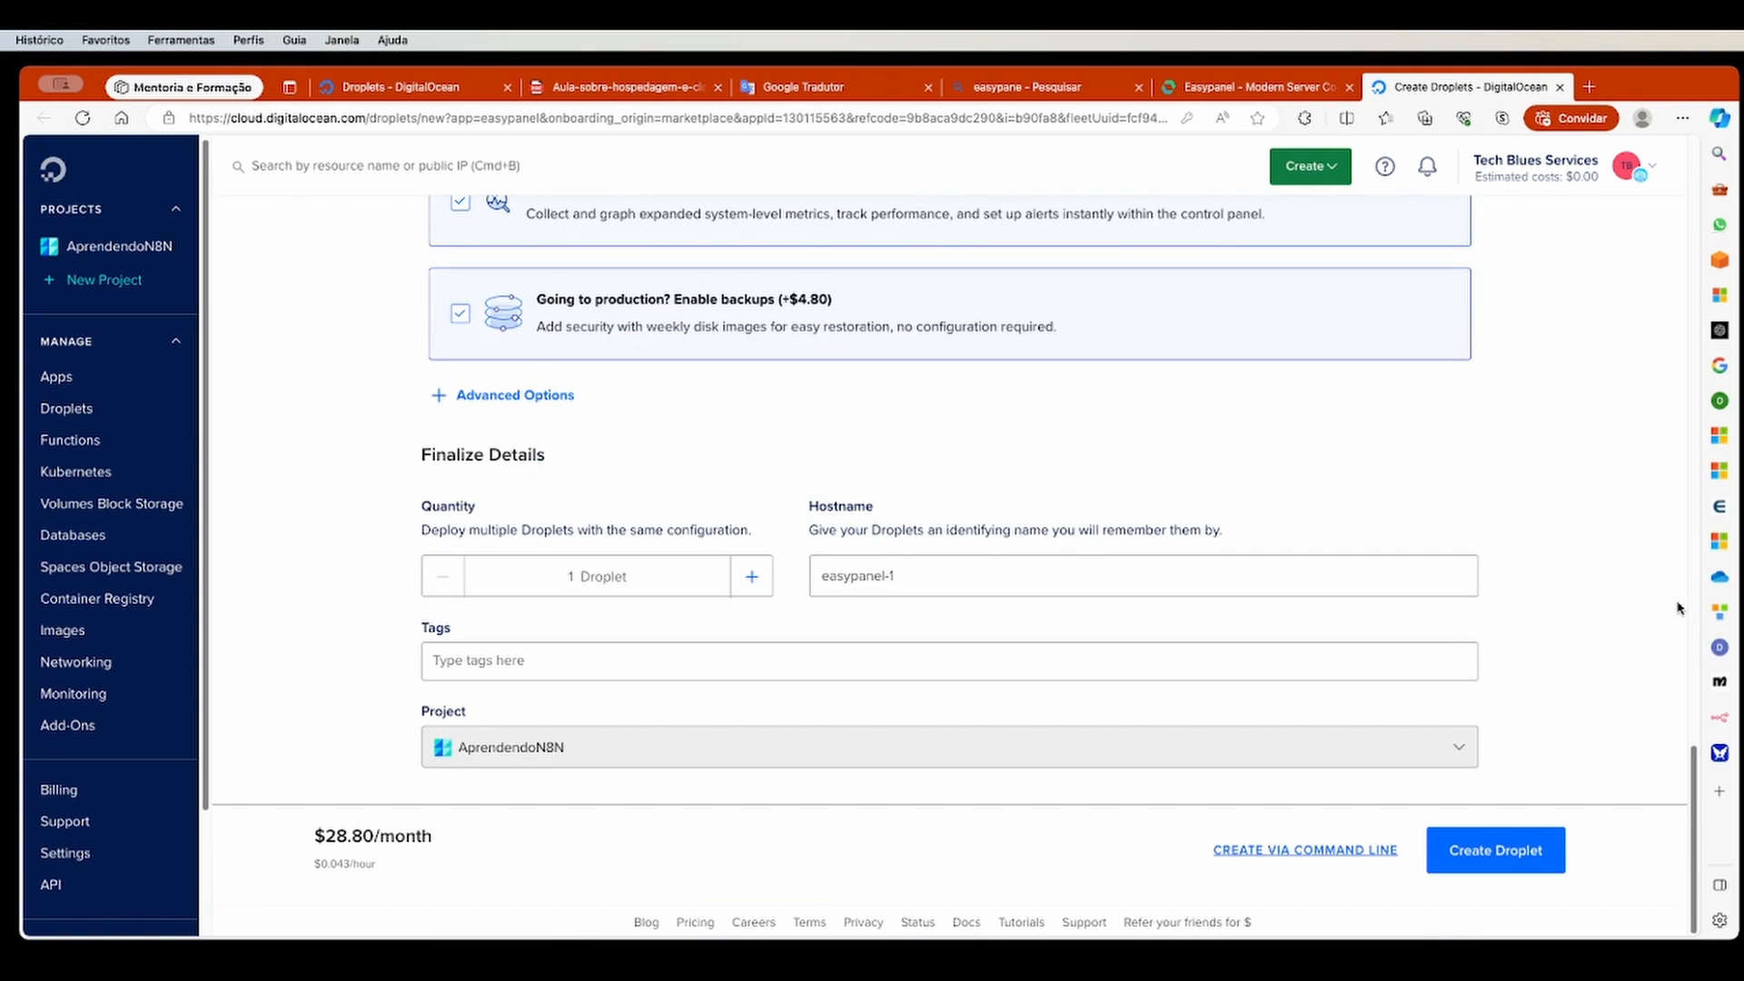
{"action": "left_click", "coordinate": [1494, 845]}
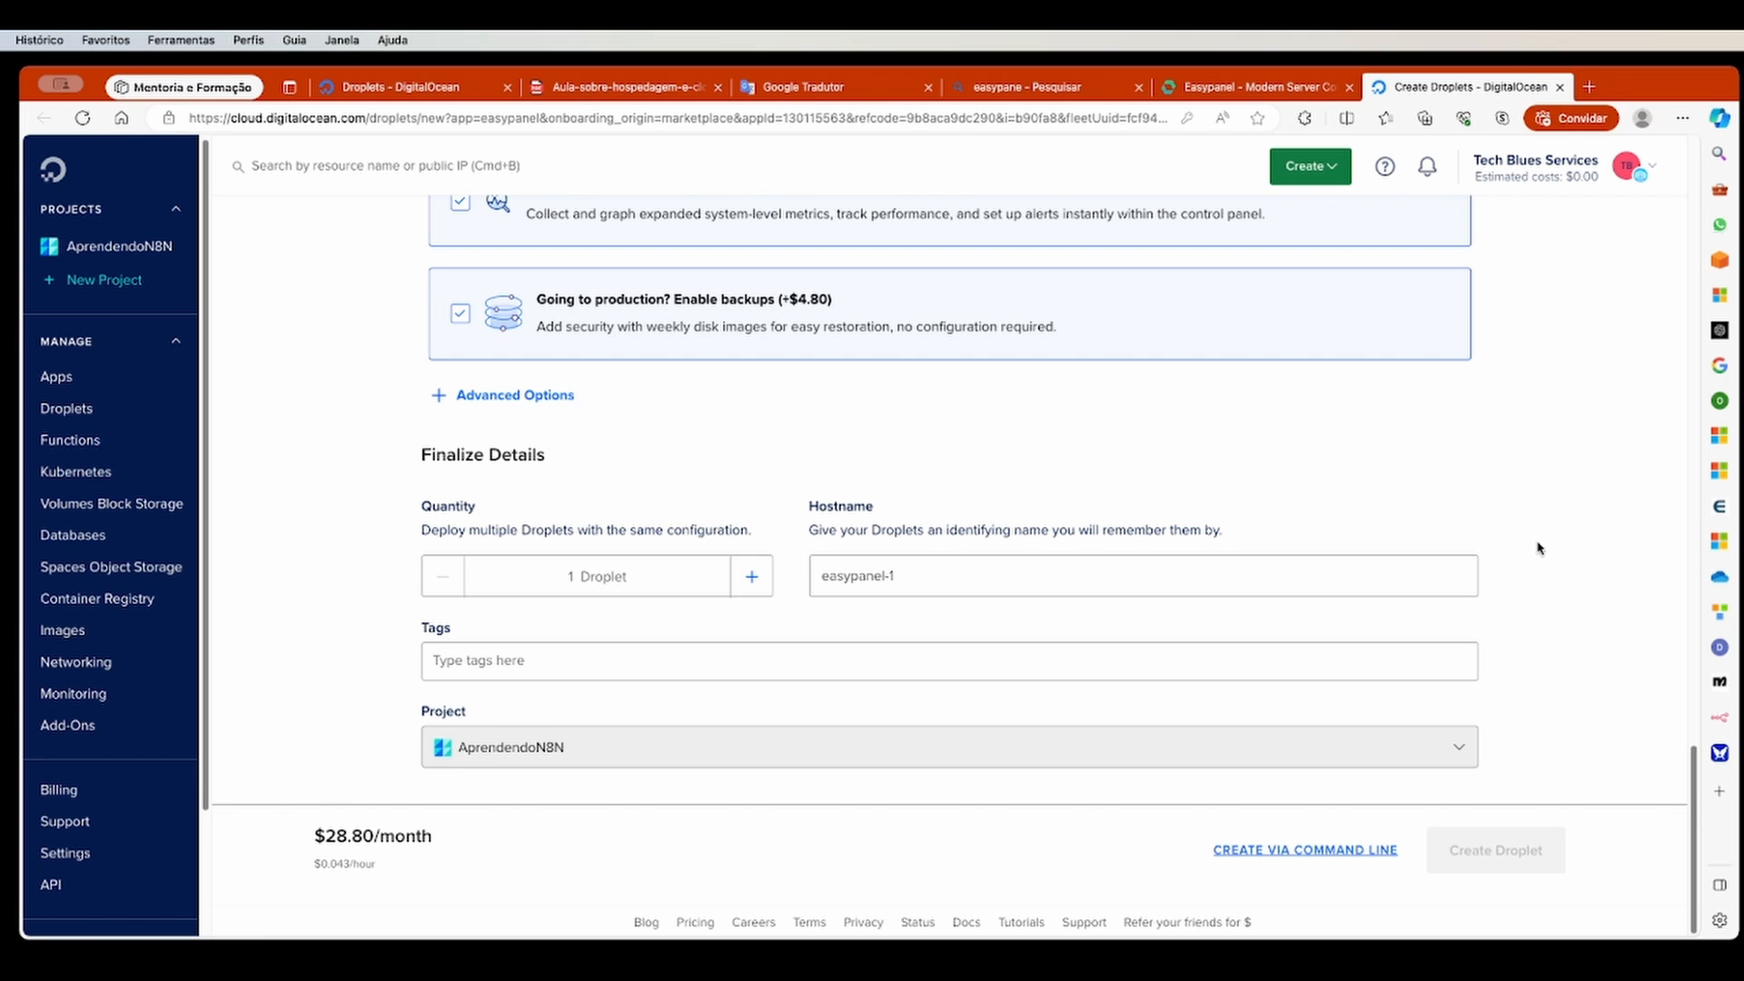